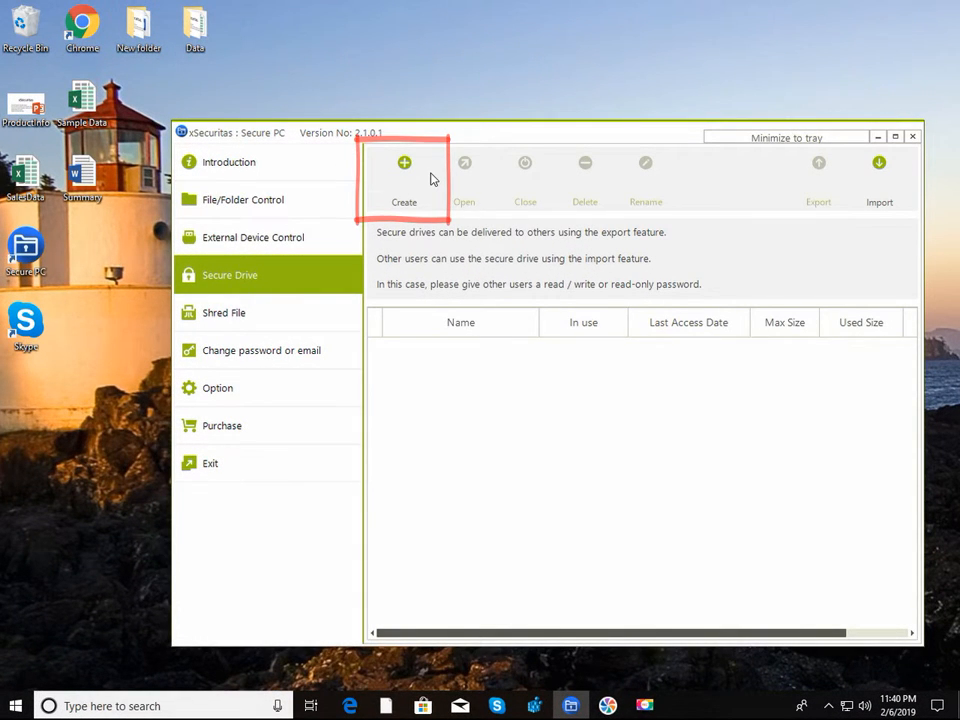
Step: Start a new secure drive from the empty Secure Drive page with Create
{"action": "left_click", "coordinate": [420, 192]}
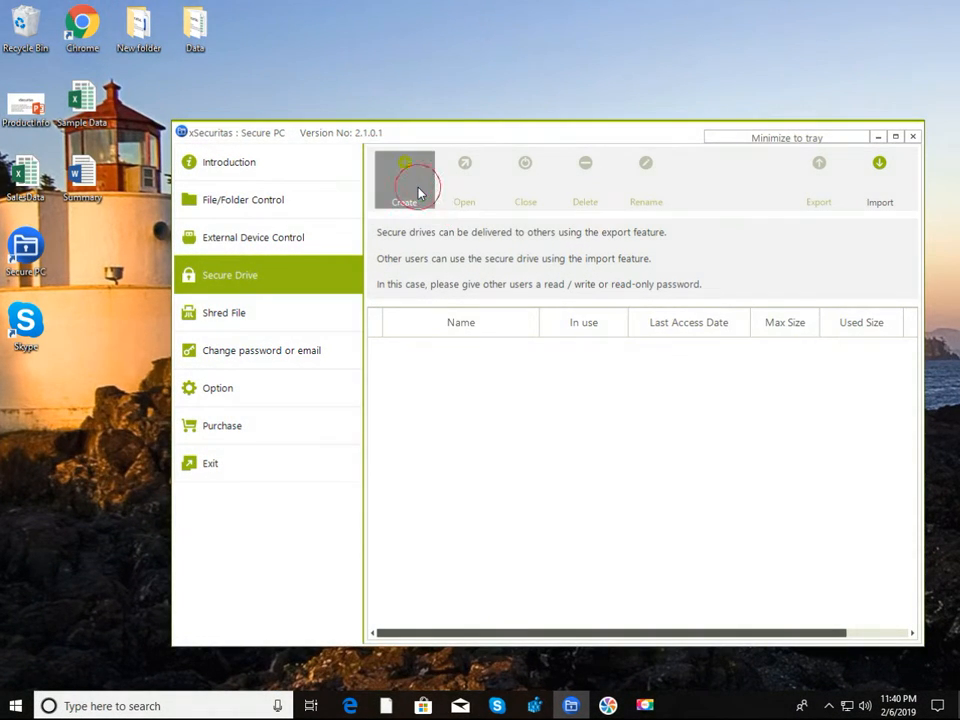
Step: Name the drive 'First Secure', enter its read/write and read-only passwords, and continue
{"action": "left_click", "coordinate": [566, 292]}
{"action": "type", "text": "First"}
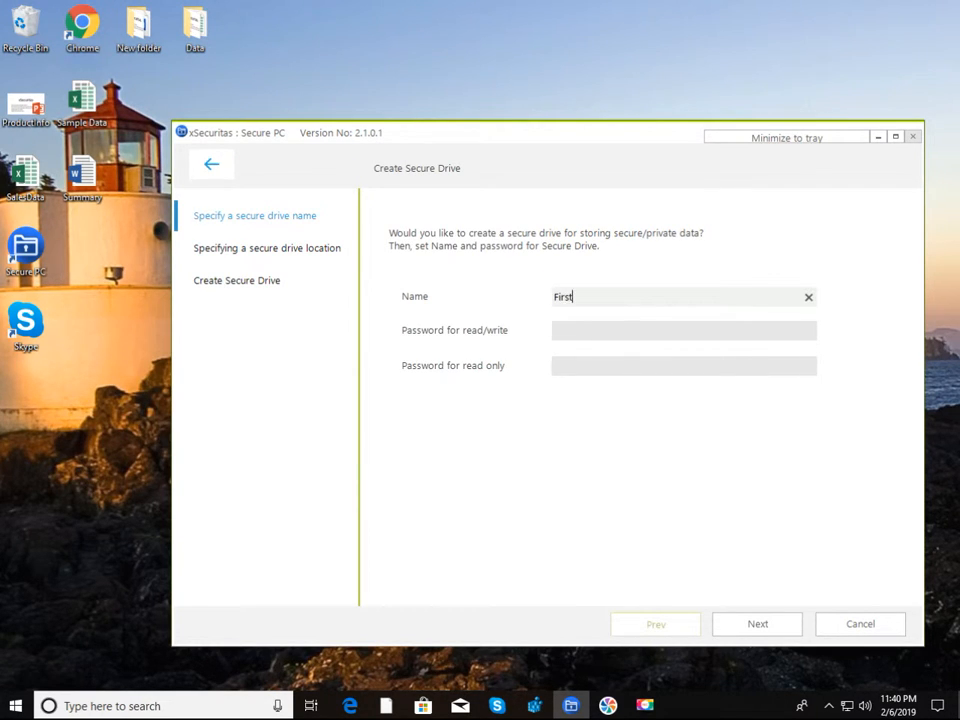
{"action": "type", "text": " Secure"}
{"action": "key", "text": "Tab"}
{"action": "type", "text": "write"}
{"action": "key", "text": "Tab"}
{"action": "type", "text": "re"}
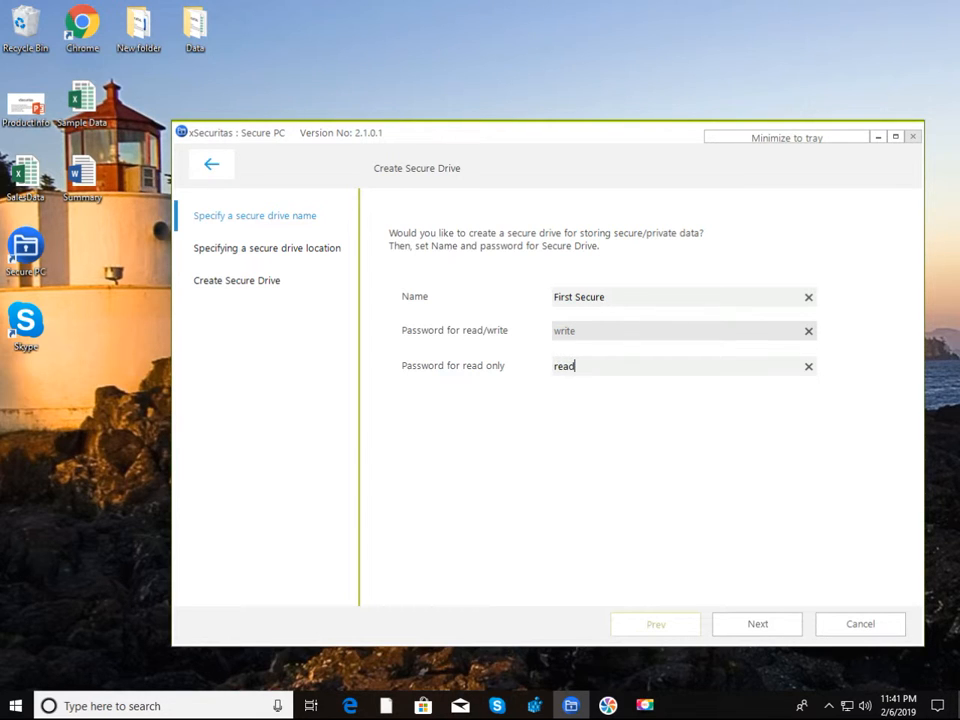
{"action": "left_click", "coordinate": [758, 626]}
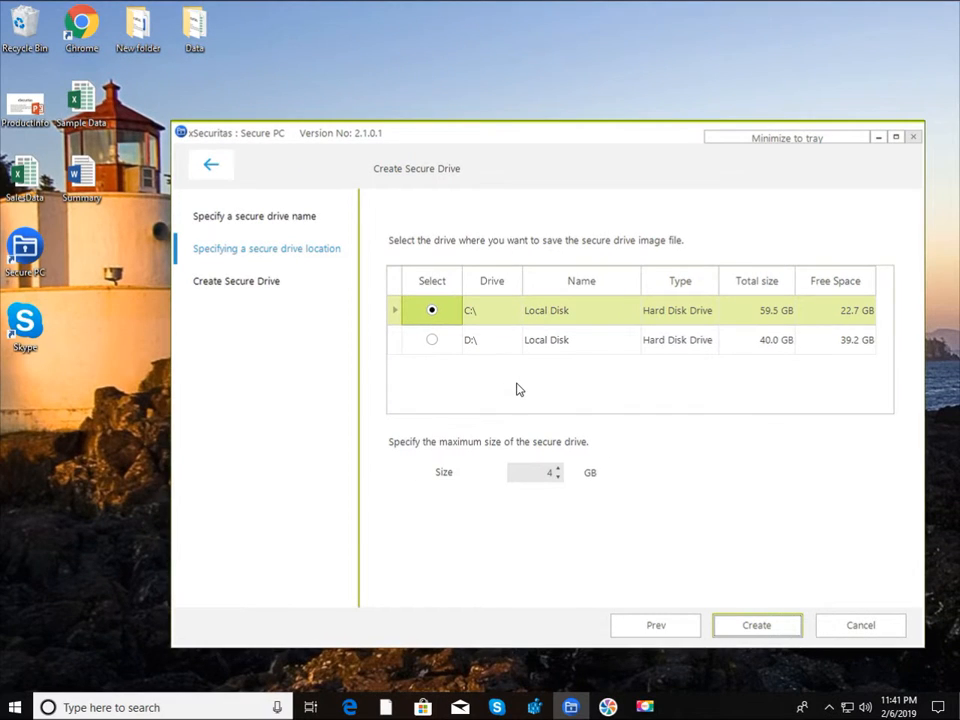
Step: Set the maximum size to 32 GB and create the drive on C:\
{"action": "left_click_drag", "start_coordinate": [525, 470], "coordinate": [553, 469]}
{"action": "type", "text": "32"}
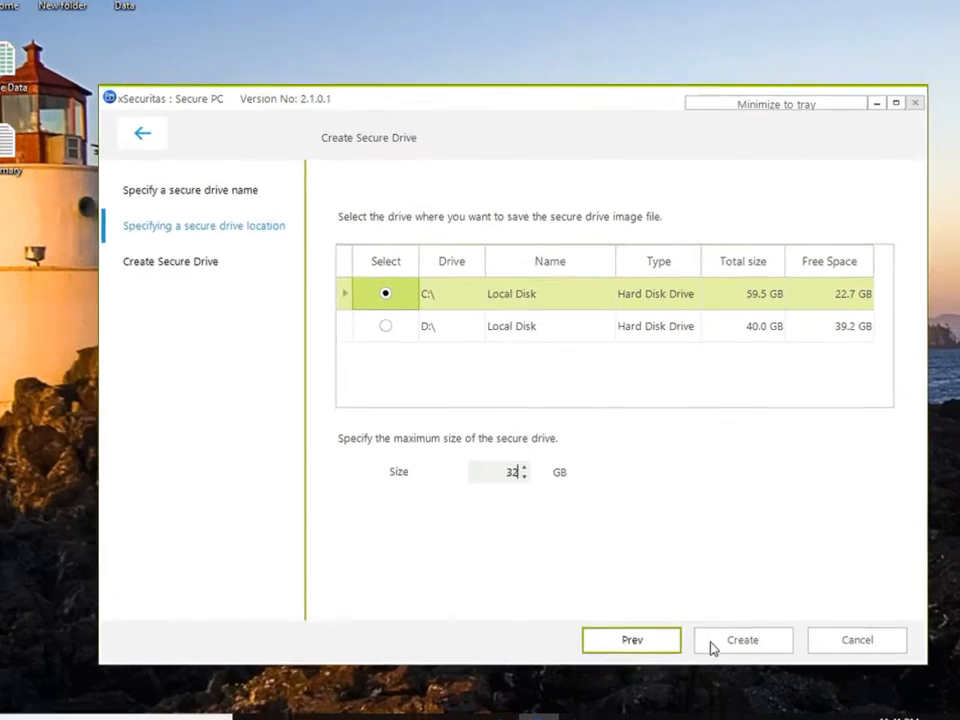
{"action": "left_click", "coordinate": [667, 714]}
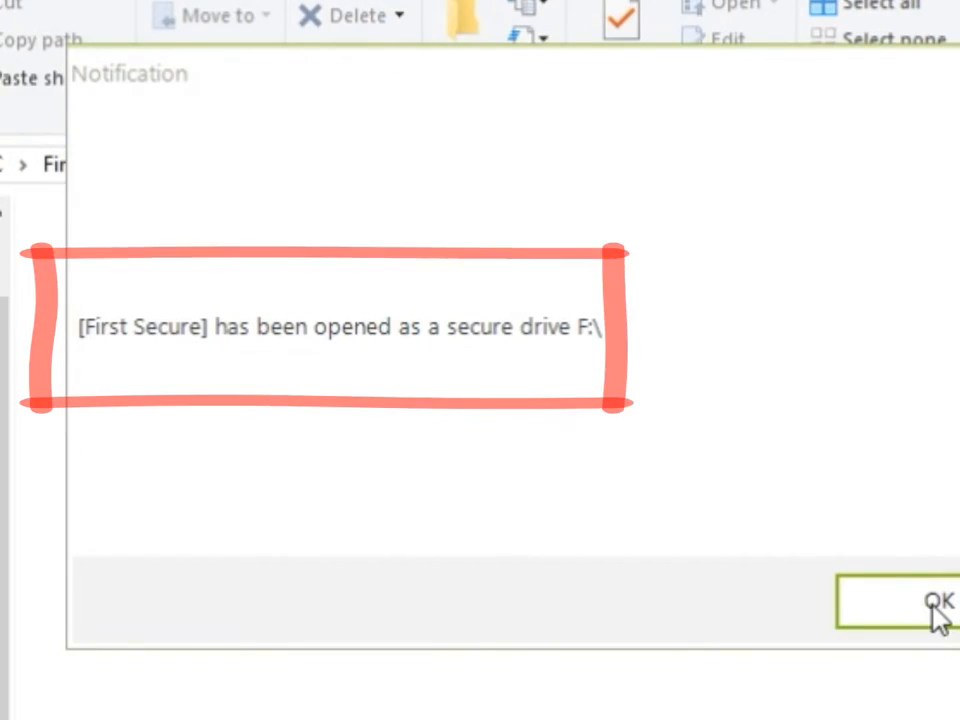
Step: Copy the seven files from New folder on the desktop into First Secure (F:)
{"action": "left_click", "coordinate": [935, 603]}
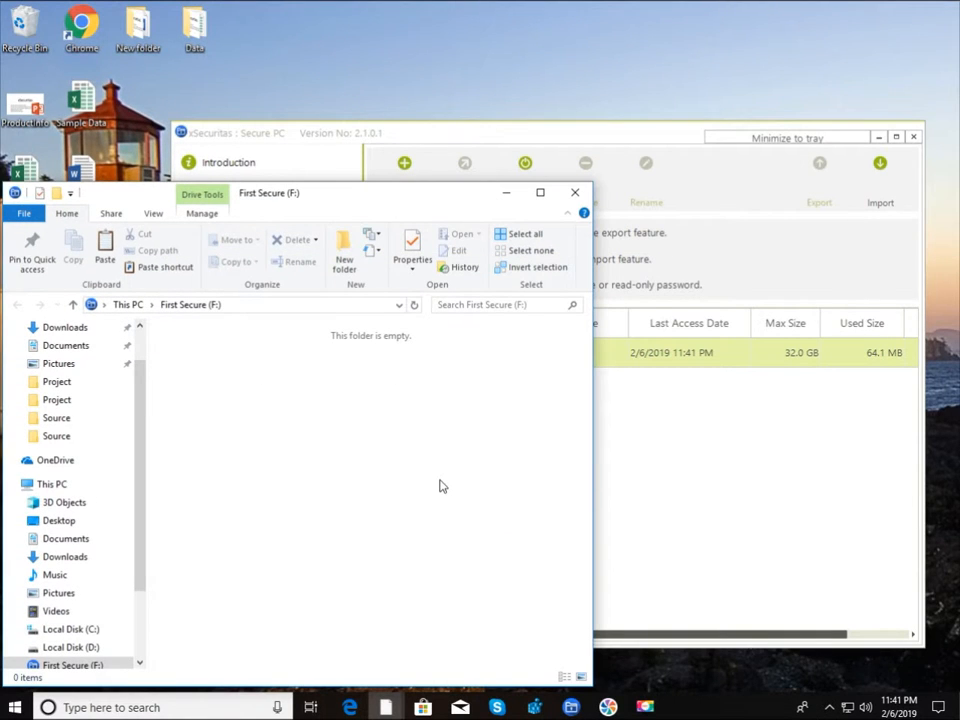
{"action": "left_click", "coordinate": [575, 192]}
{"action": "left_click", "coordinate": [386, 707]}
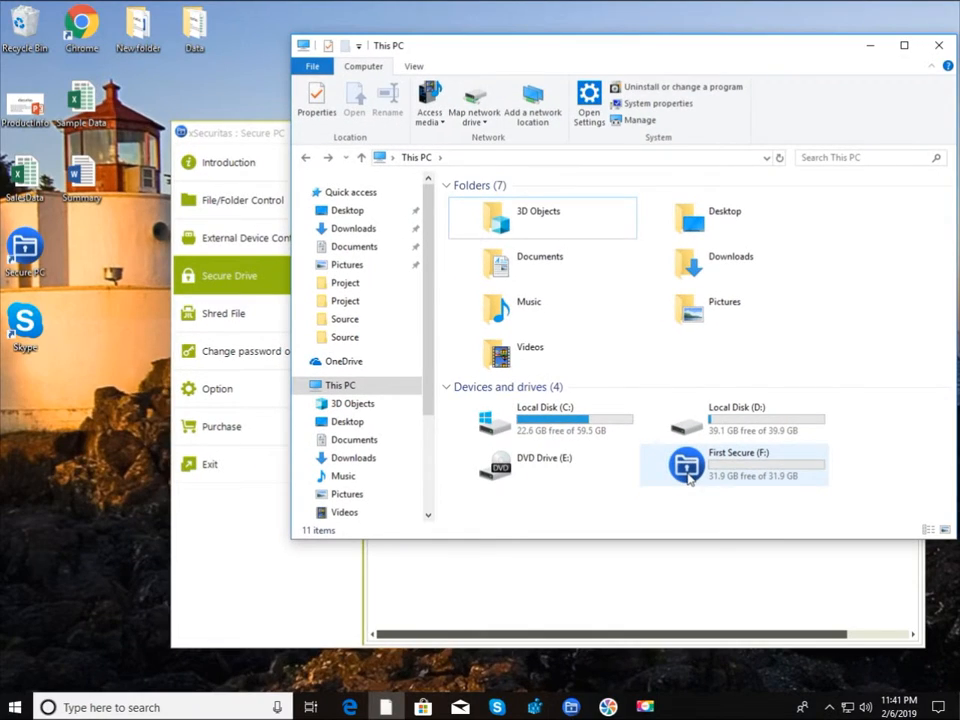
{"action": "double_click", "coordinate": [689, 470]}
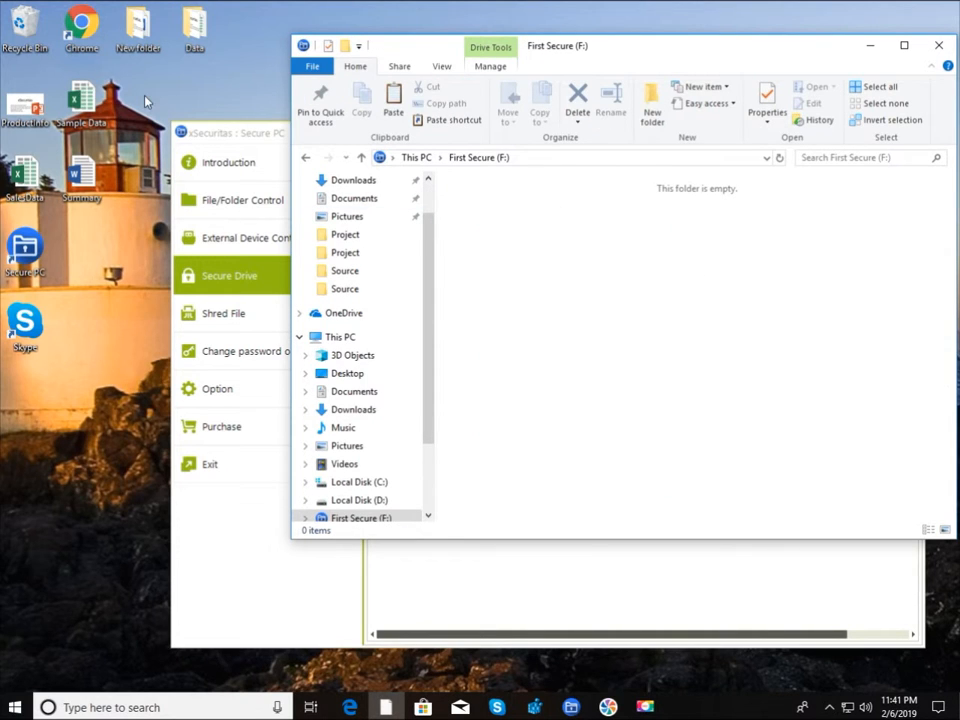
{"action": "double_click", "coordinate": [137, 40]}
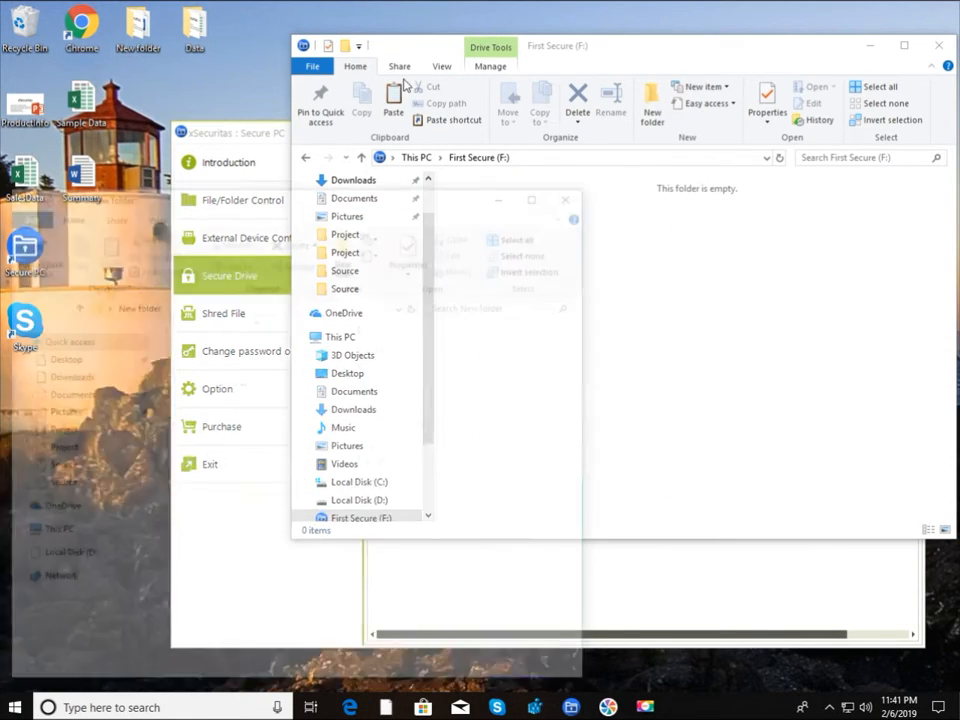
{"action": "left_click_drag", "start_coordinate": [268, 521], "coordinate": [651, 394]}
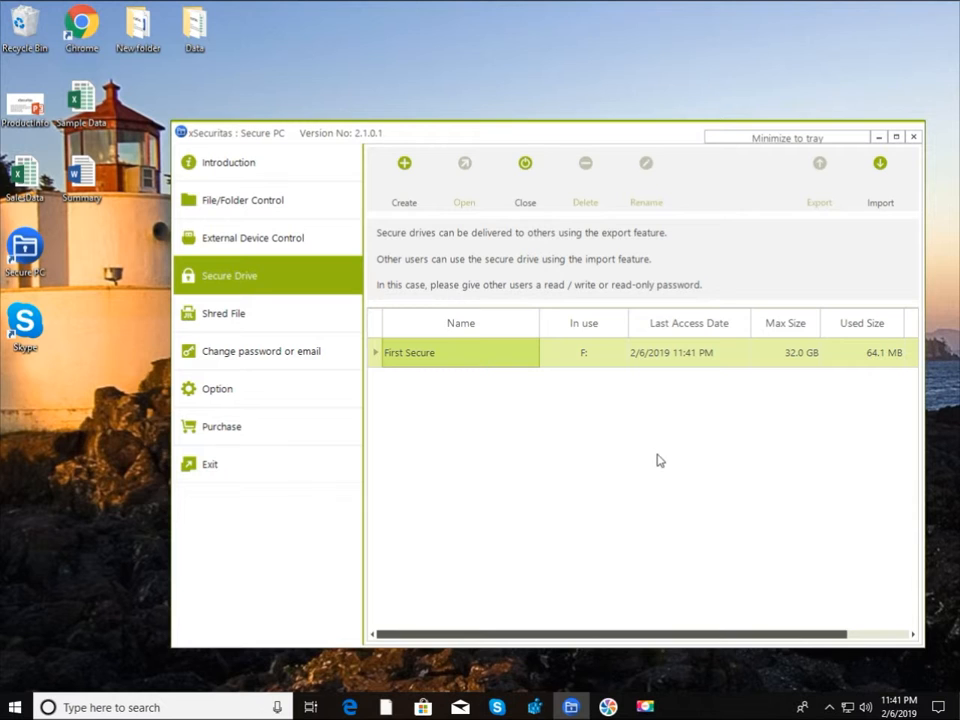
Step: Close the First Secure drive, confirm with Yes, and select its row
{"action": "left_click", "coordinate": [521, 187]}
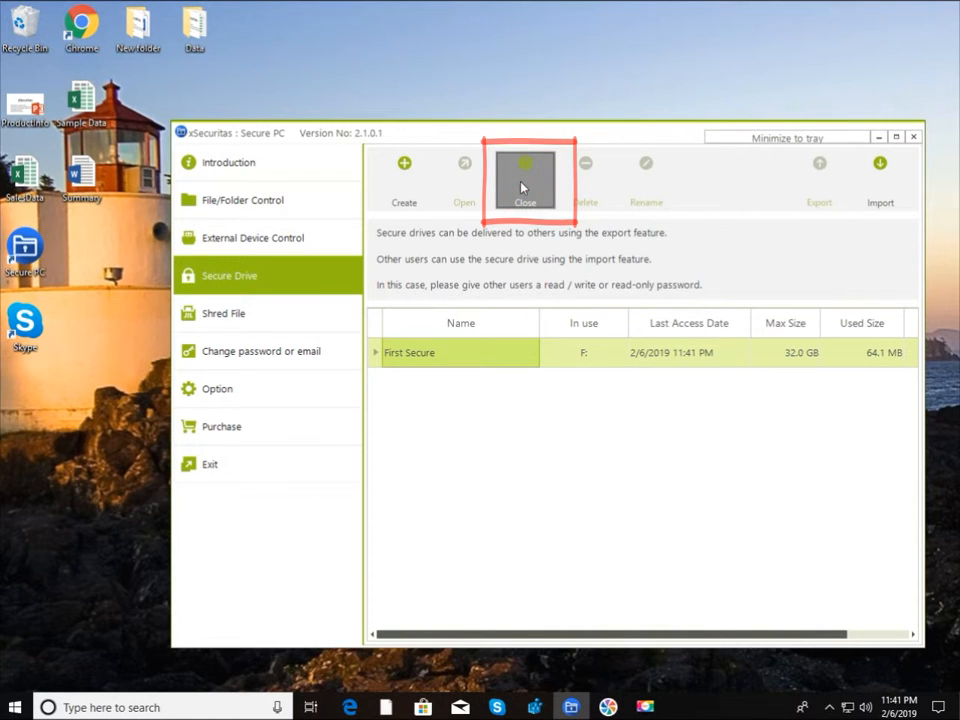
{"action": "left_click", "coordinate": [510, 498]}
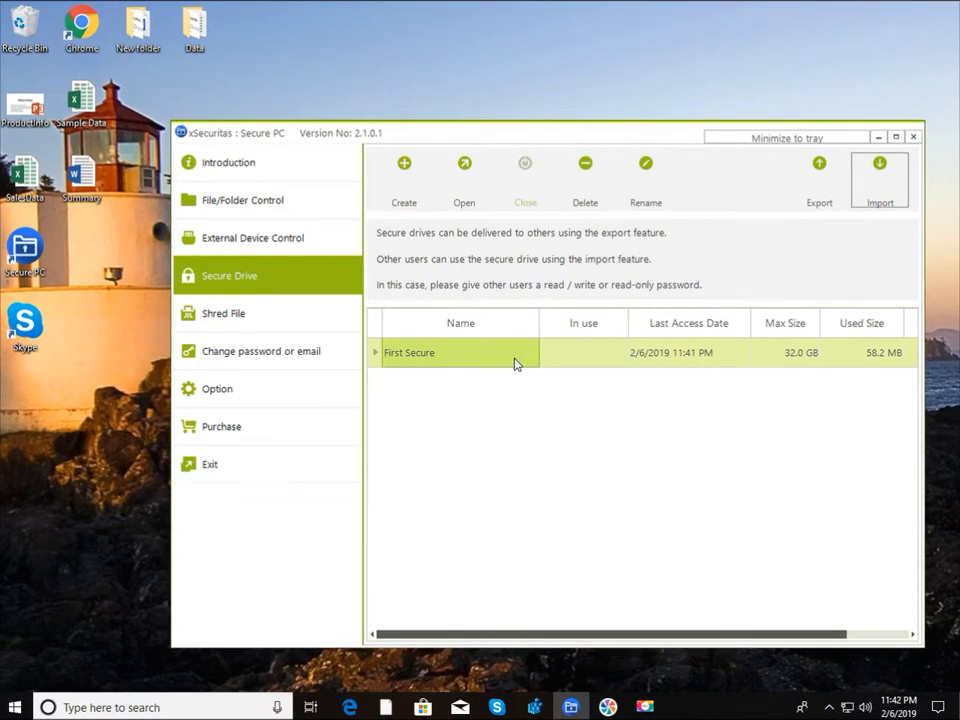
{"action": "left_click", "coordinate": [278, 430]}
Step: Reopen First Secure by entering the drive password
{"action": "left_click", "coordinate": [465, 178]}
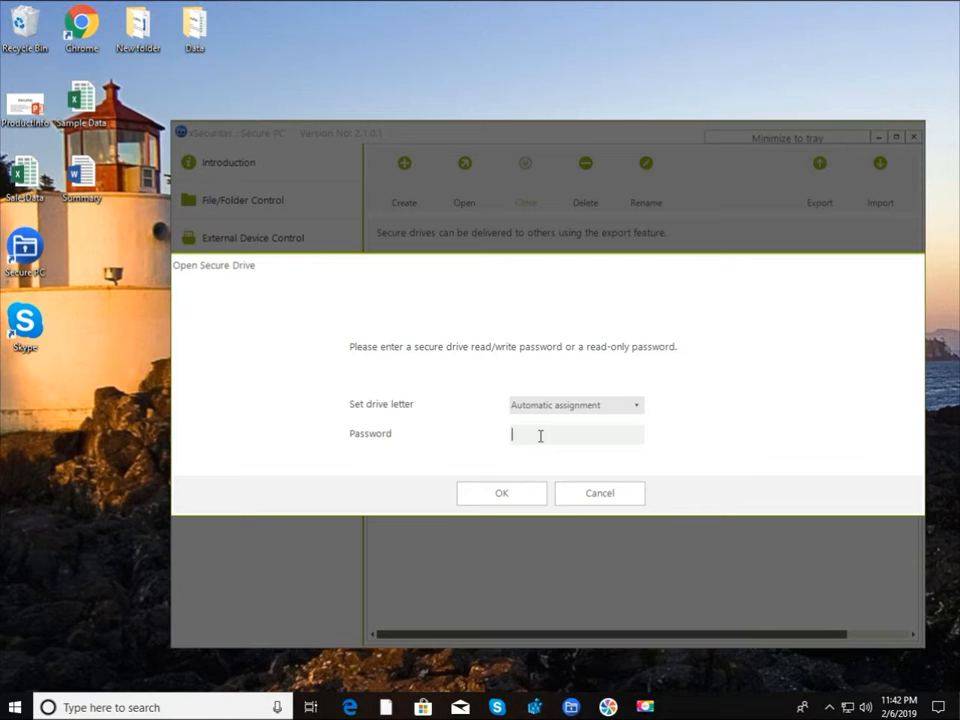
{"action": "type", "text": "**"}
{"action": "key", "text": "Return"}
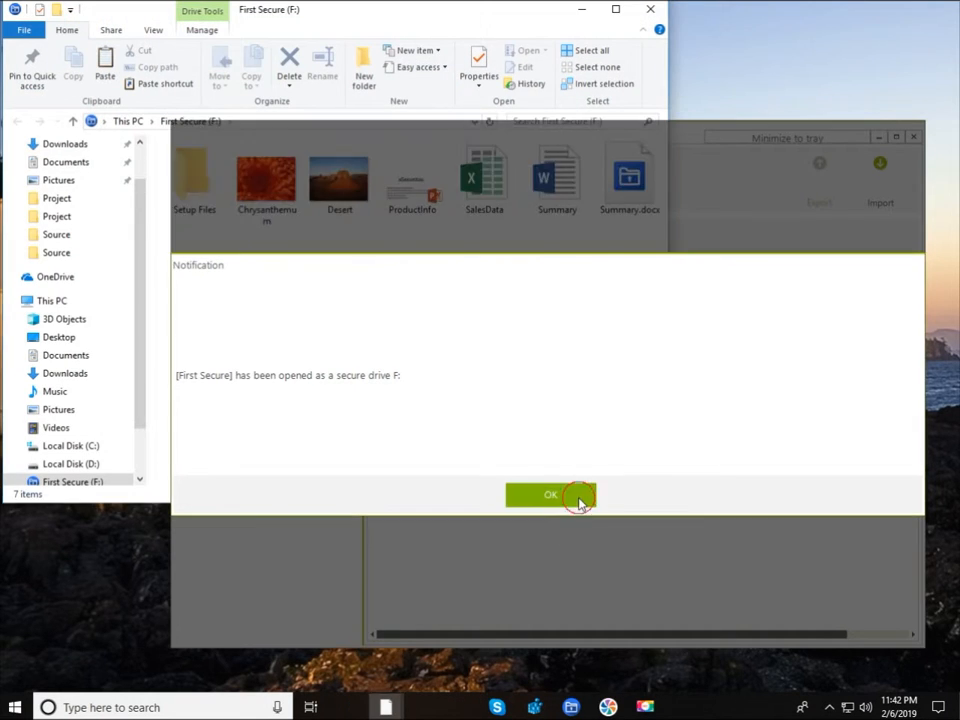
Step: Create a bitmap image in First Secure, keeping the default name 'New Bitmap Image'
{"action": "left_click", "coordinate": [574, 495]}
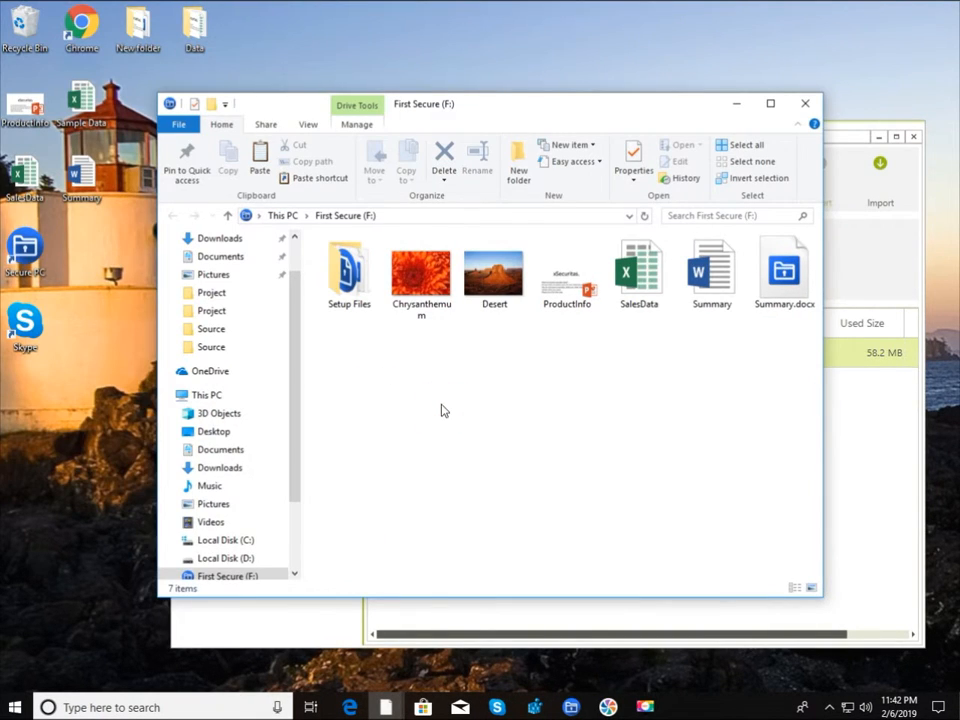
{"action": "right_click", "coordinate": [442, 406]}
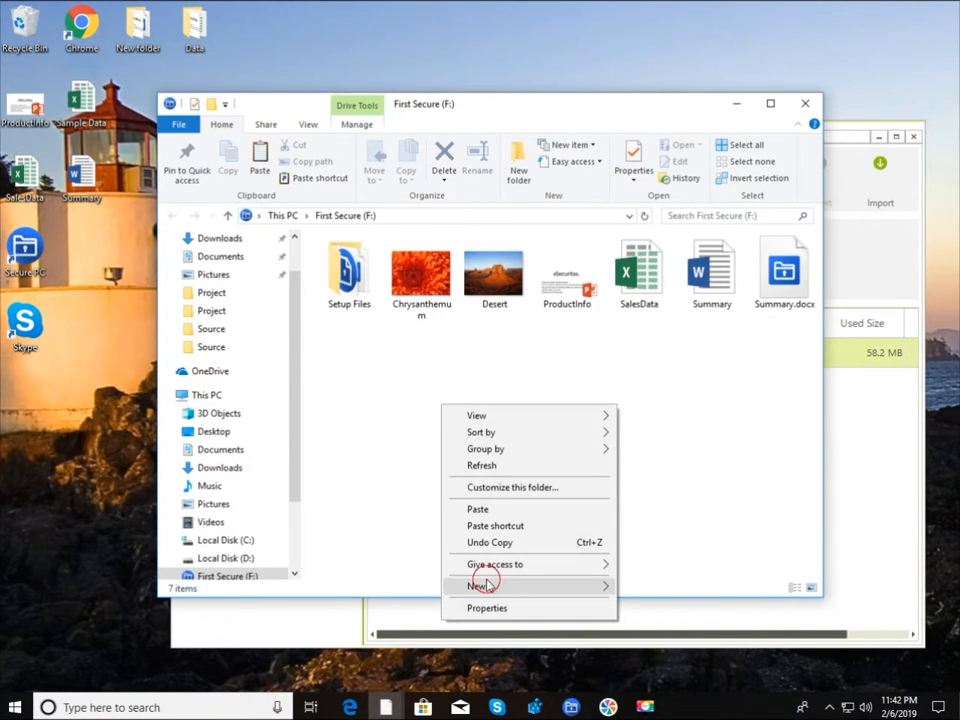
{"action": "mouse_move", "coordinate": [487, 584]}
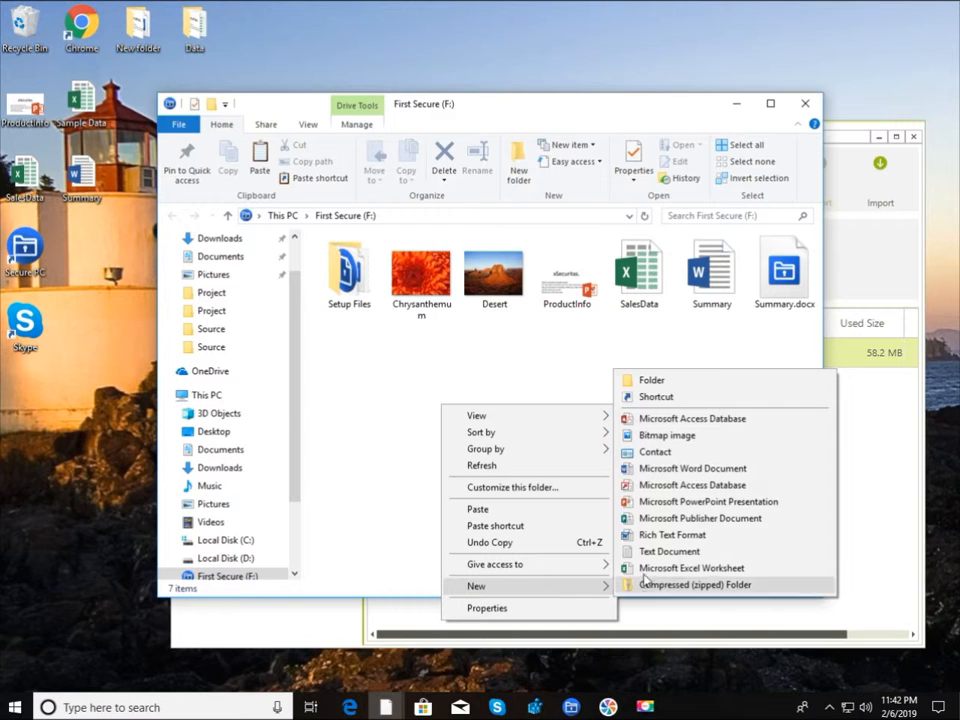
{"action": "left_click", "coordinate": [650, 436]}
{"action": "left_click", "coordinate": [634, 446]}
{"action": "left_click", "coordinate": [713, 285]}
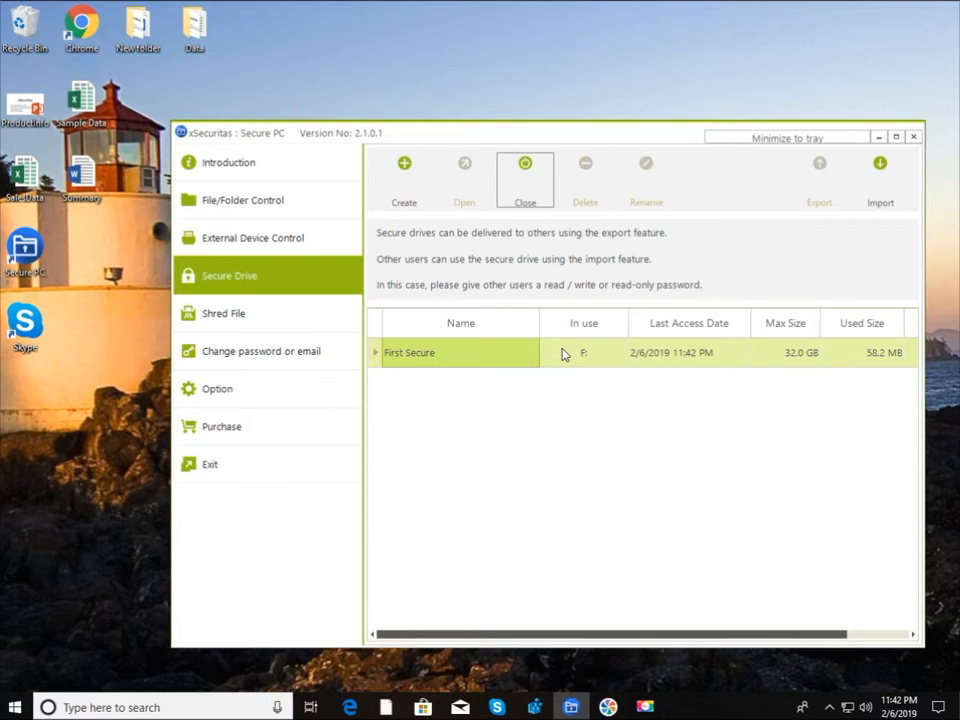
Step: Close First Secure, confirm, then reopen it with the drive password
{"action": "left_click", "coordinate": [525, 190]}
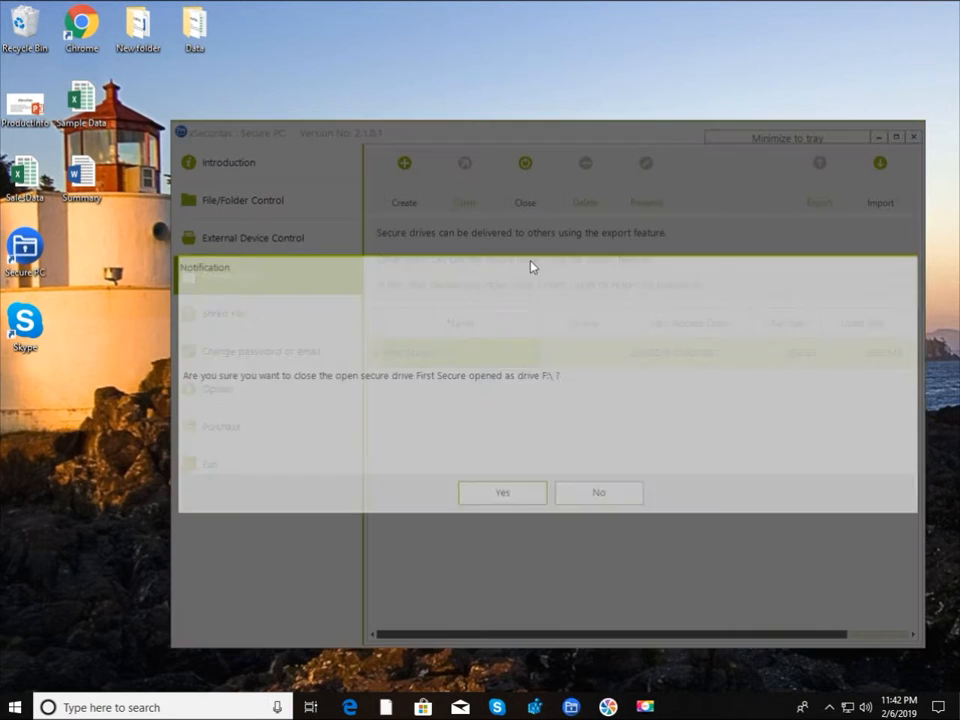
{"action": "left_click", "coordinate": [503, 493]}
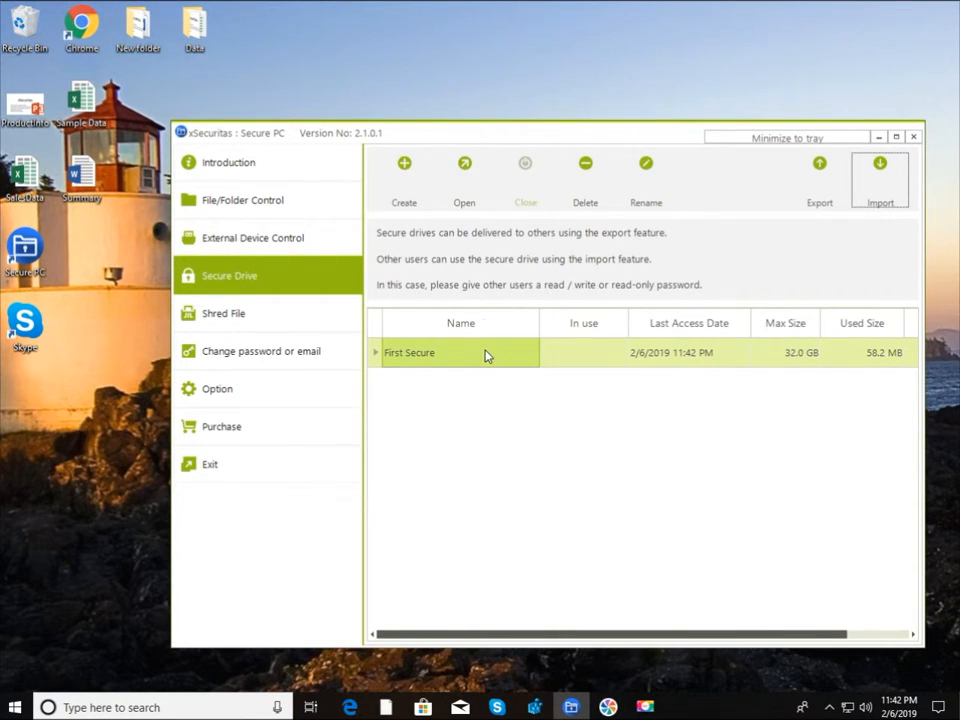
{"action": "left_click", "coordinate": [464, 188]}
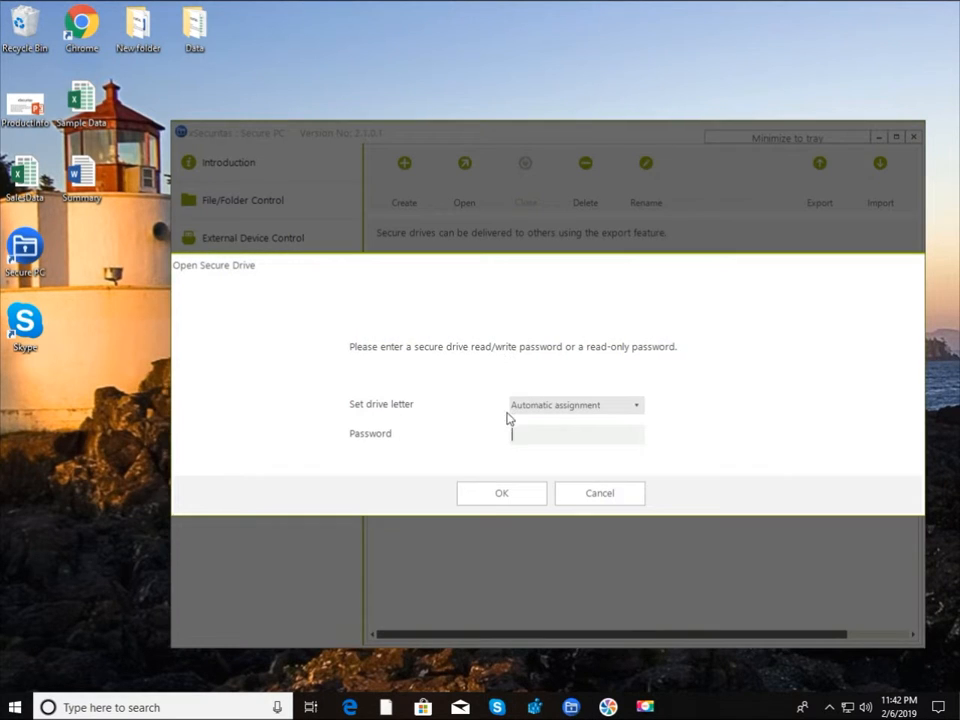
{"action": "left_click", "coordinate": [527, 433]}
{"action": "type", "text": "12"}
{"action": "key", "text": "Return"}
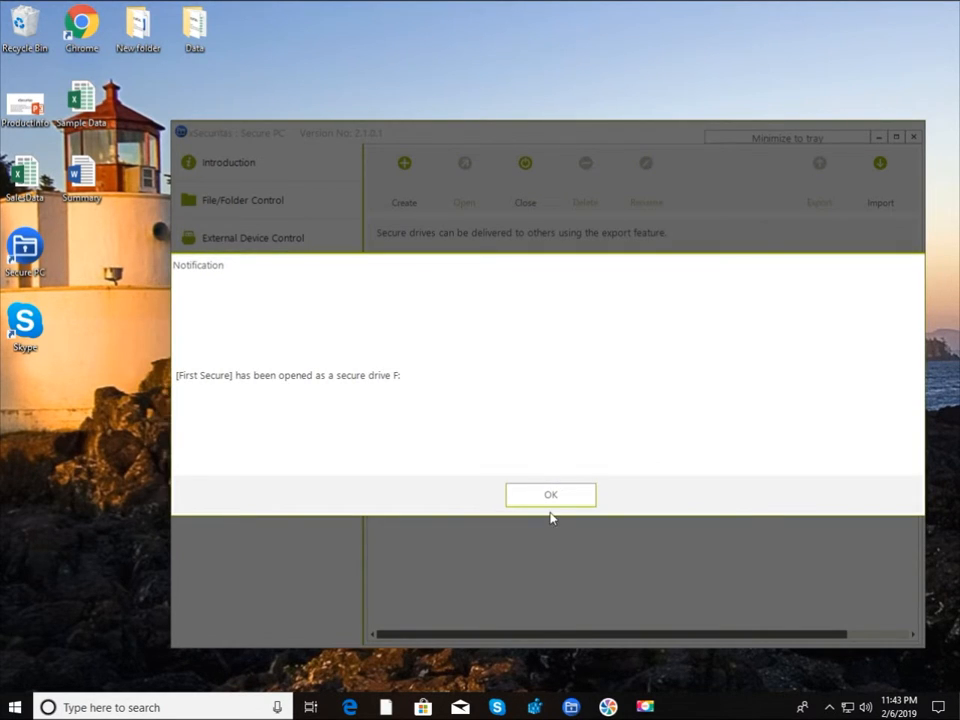
{"action": "left_click", "coordinate": [551, 500]}
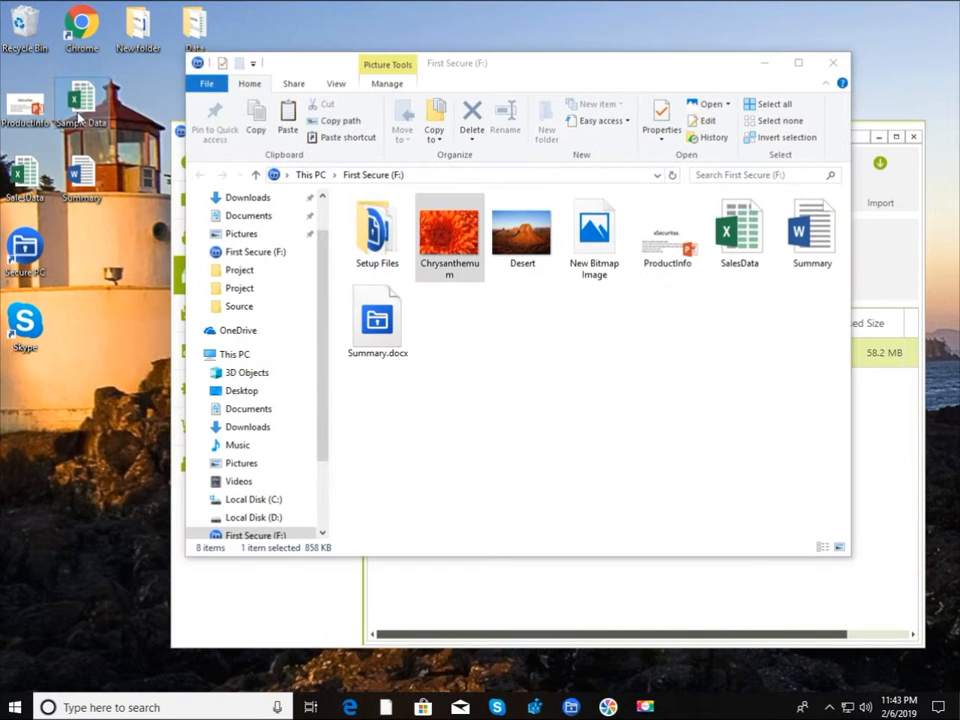
Step: Drag Sample Data from the desktop into First Secure, then open First Secure (G:) in This PC
{"action": "left_click_drag", "start_coordinate": [80, 100], "coordinate": [491, 342]}
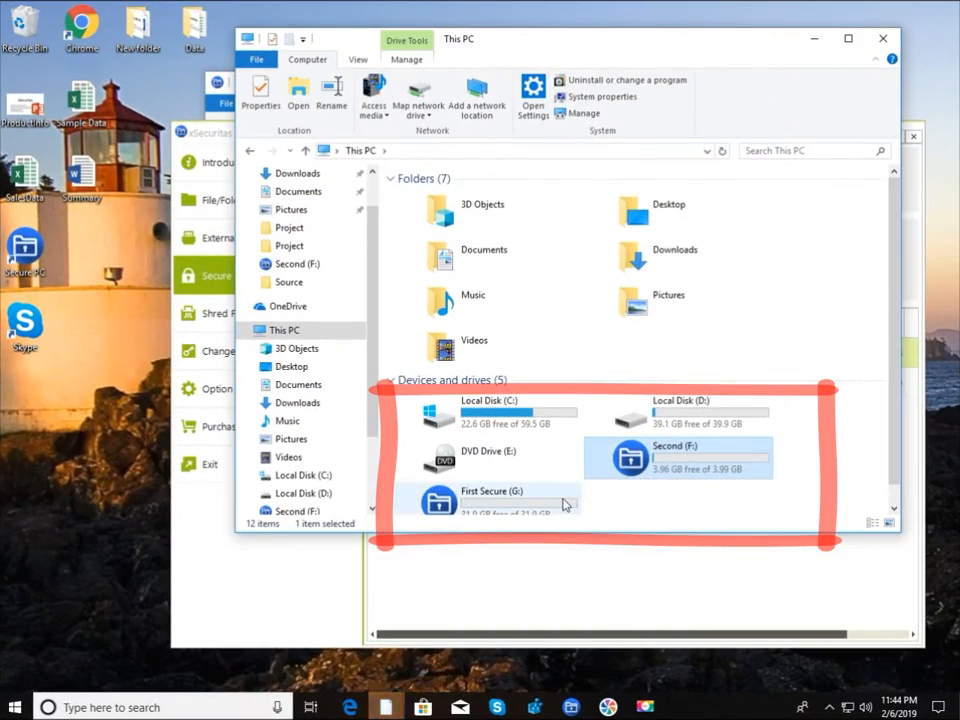
{"action": "left_click", "coordinate": [564, 505]}
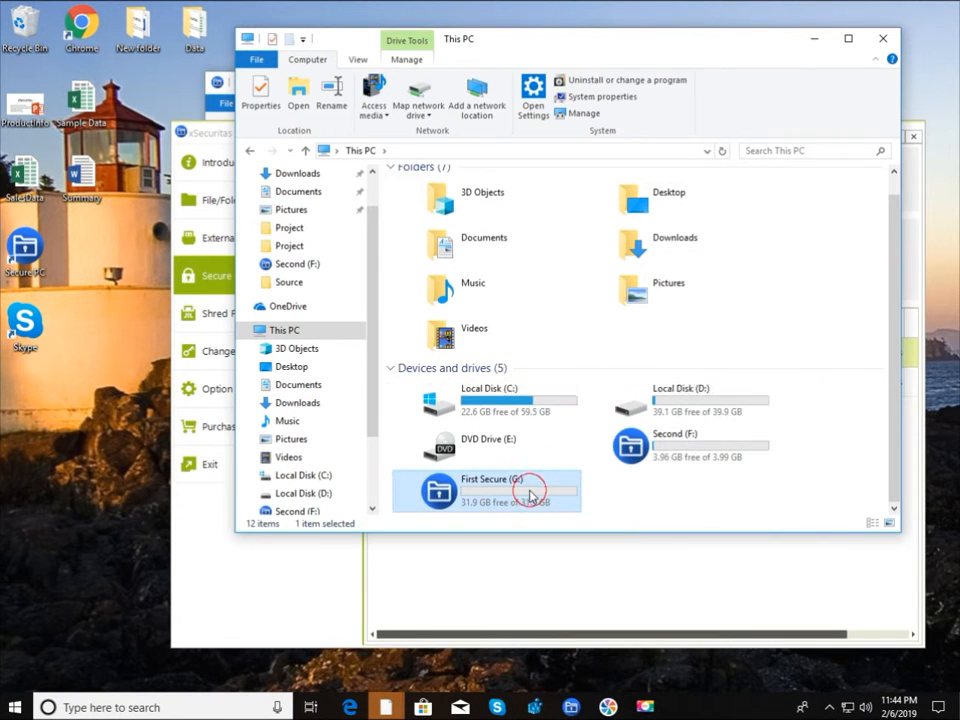
{"action": "double_click", "coordinate": [529, 493]}
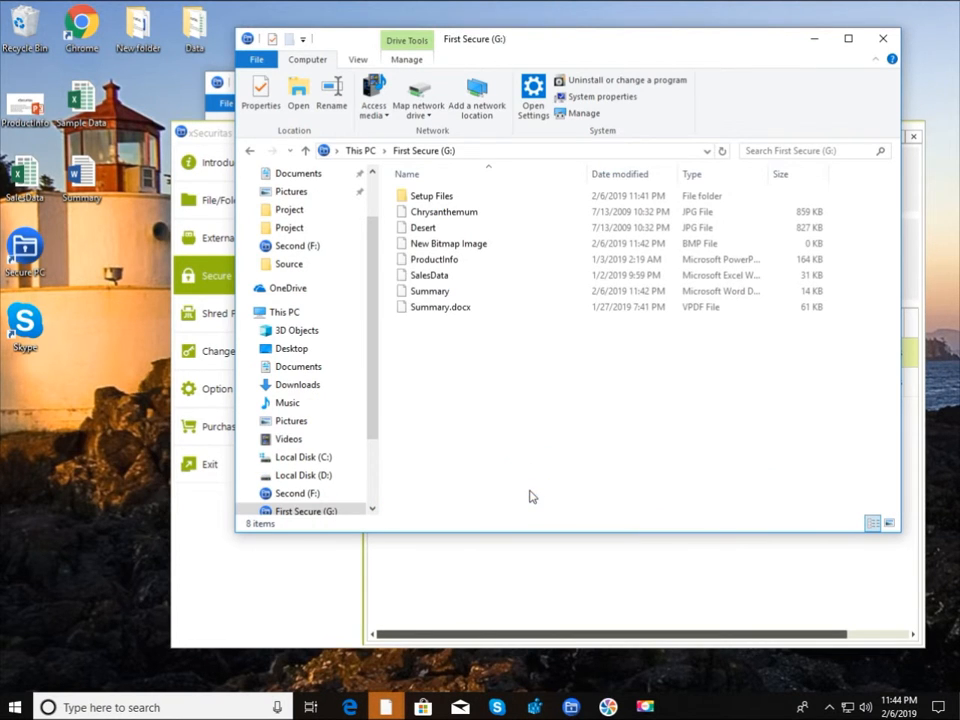
Step: Close the G: Explorer window and unmount First Secure, confirming with Yes
{"action": "left_click", "coordinate": [881, 38]}
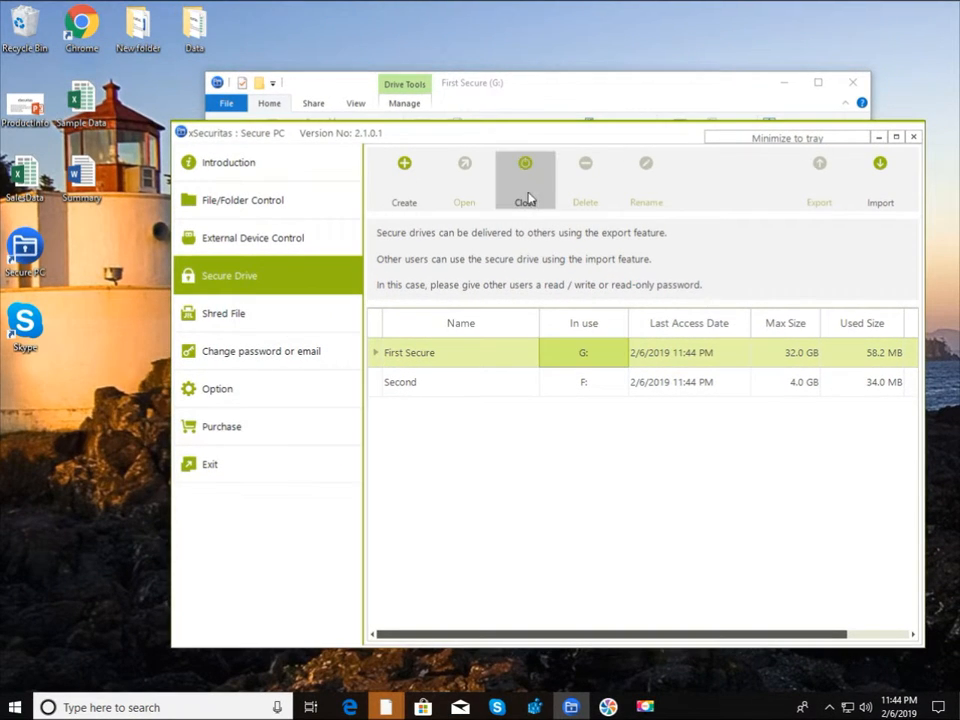
{"action": "left_click", "coordinate": [528, 198]}
{"action": "left_click", "coordinate": [522, 497]}
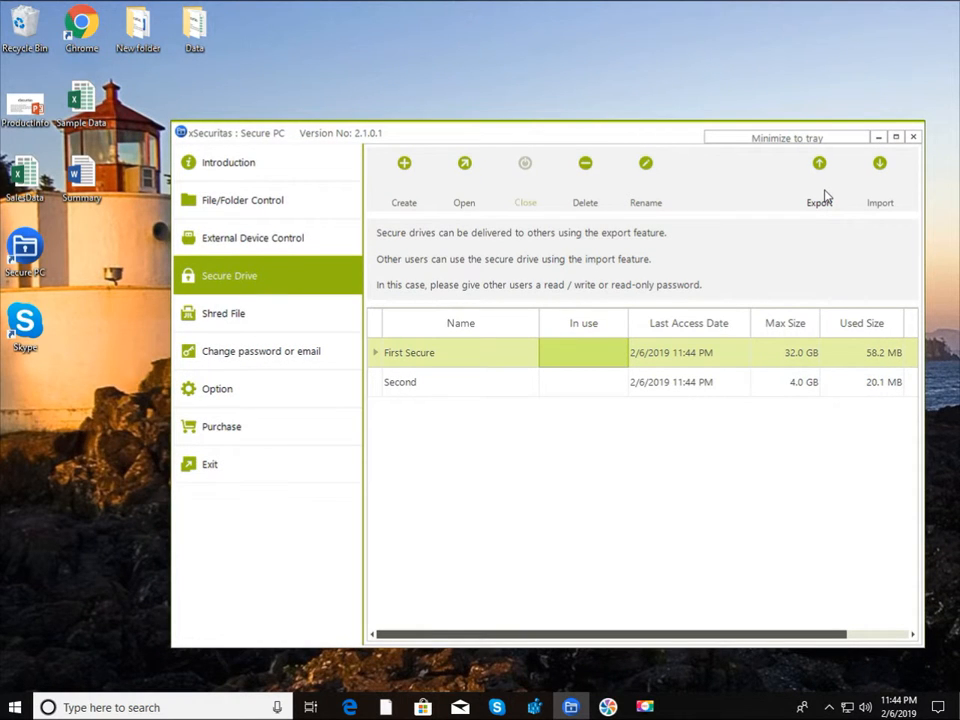
Step: Export the First Secure drive to the Desktop as First Secure.Vol
{"action": "left_click", "coordinate": [823, 196]}
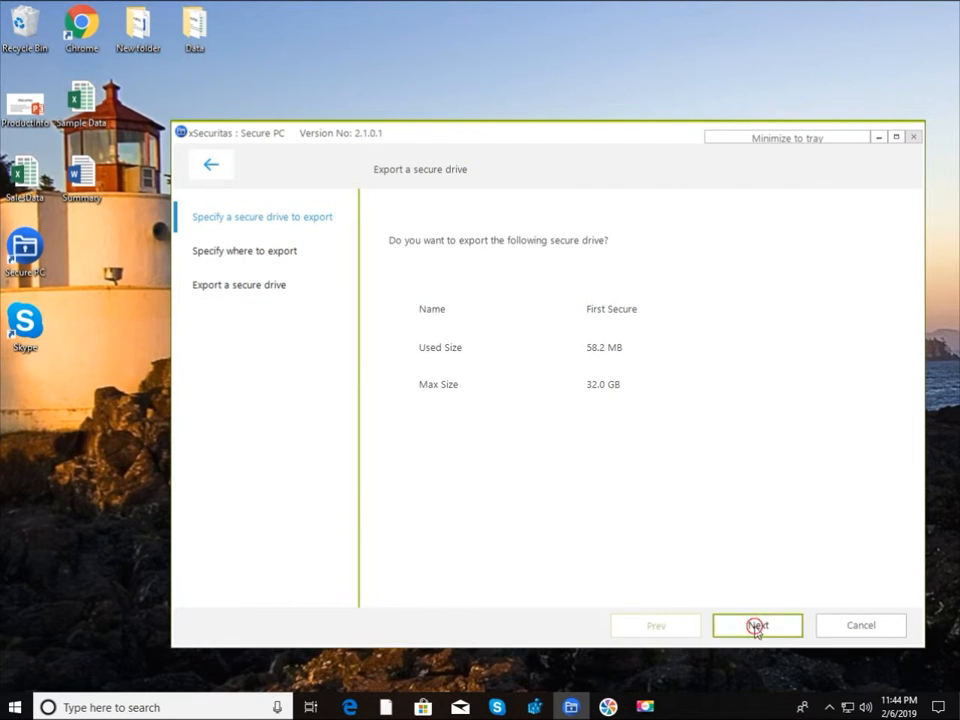
{"action": "left_click", "coordinate": [757, 626]}
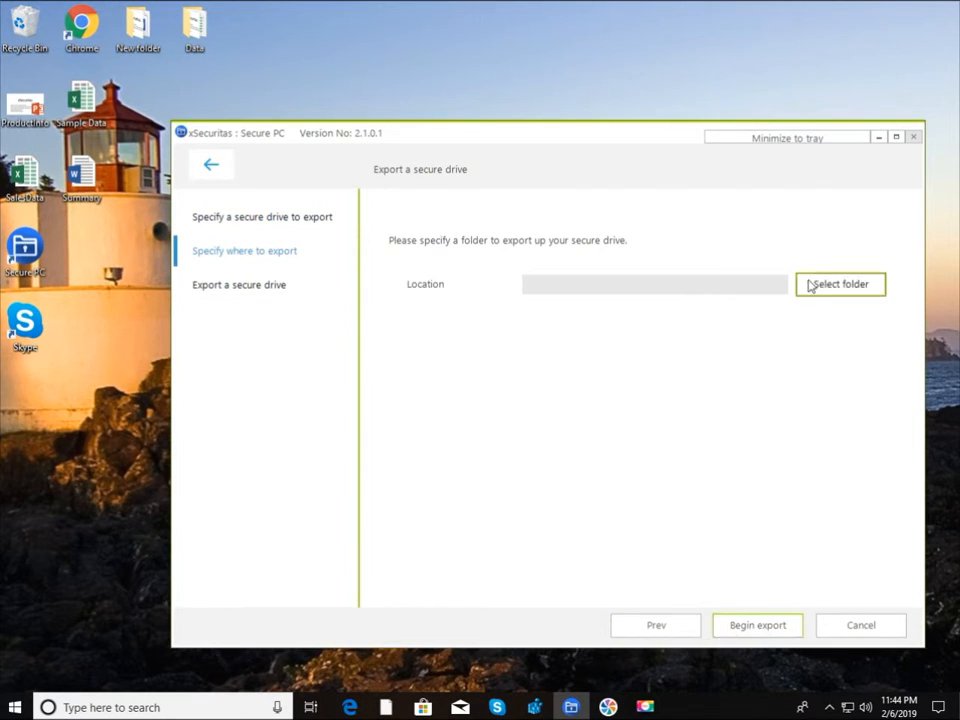
{"action": "left_click", "coordinate": [826, 288]}
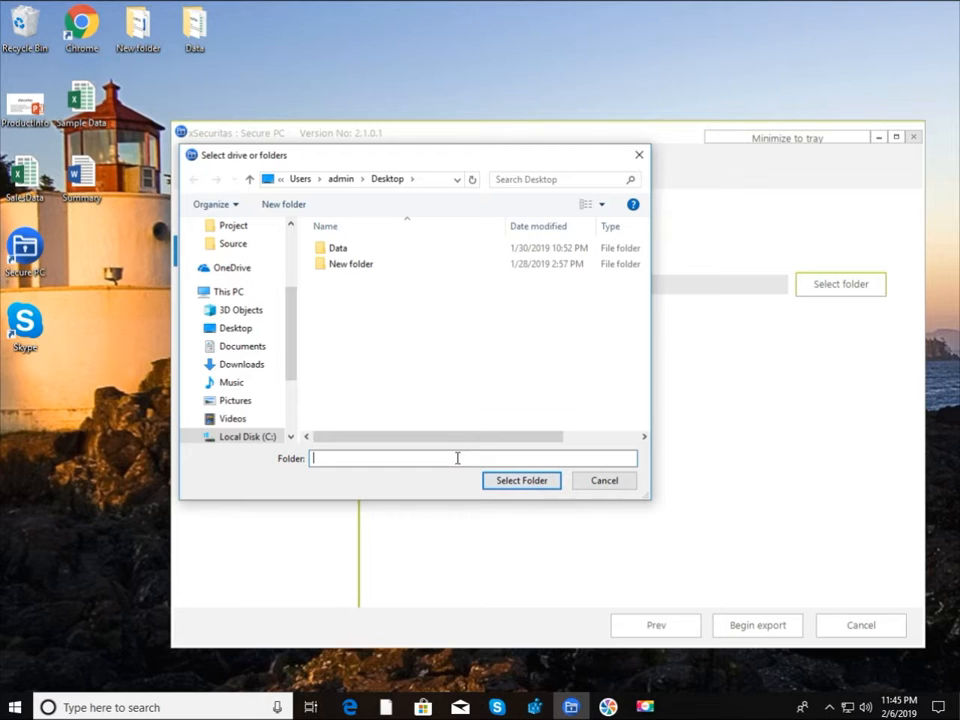
{"action": "left_click", "coordinate": [511, 481]}
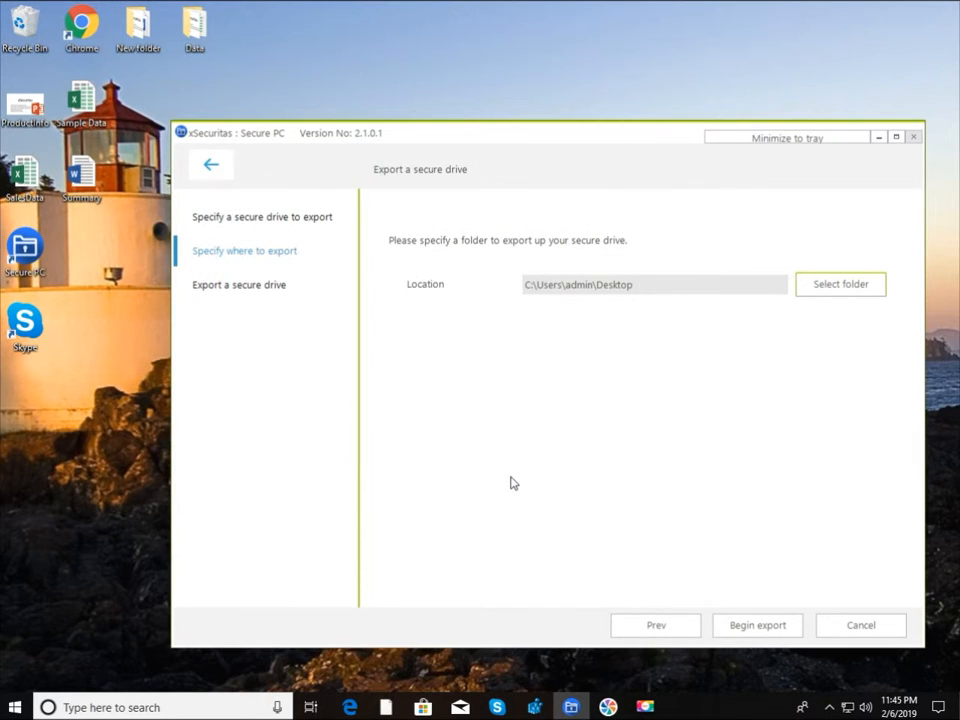
{"action": "left_click", "coordinate": [750, 630]}
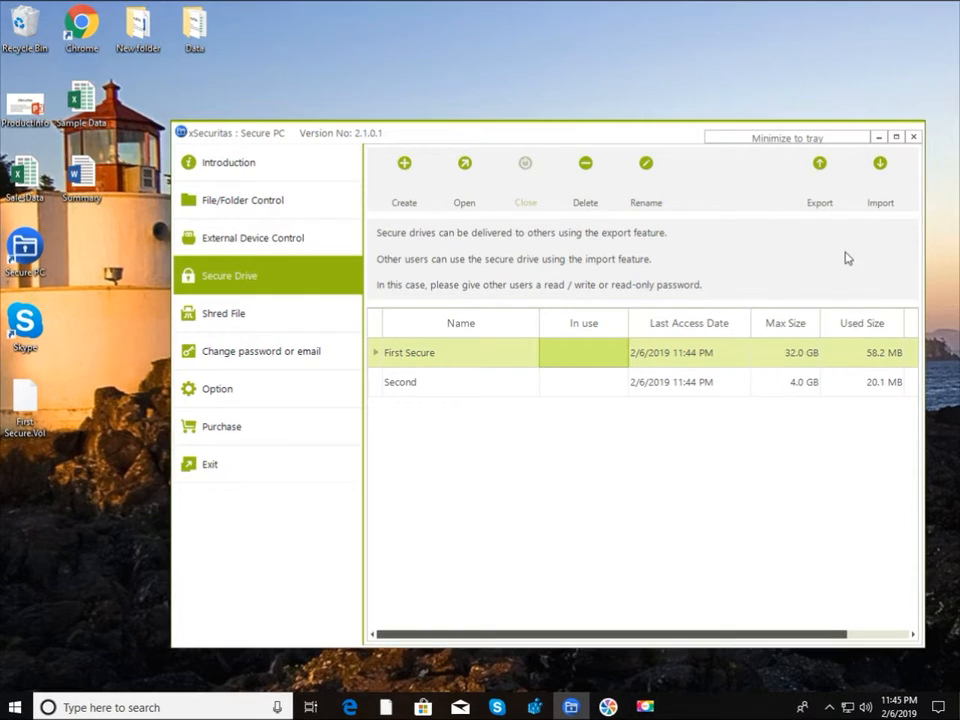
Step: Choose First Secure.Vol as the file to import and pass its verification
{"action": "left_click", "coordinate": [881, 196]}
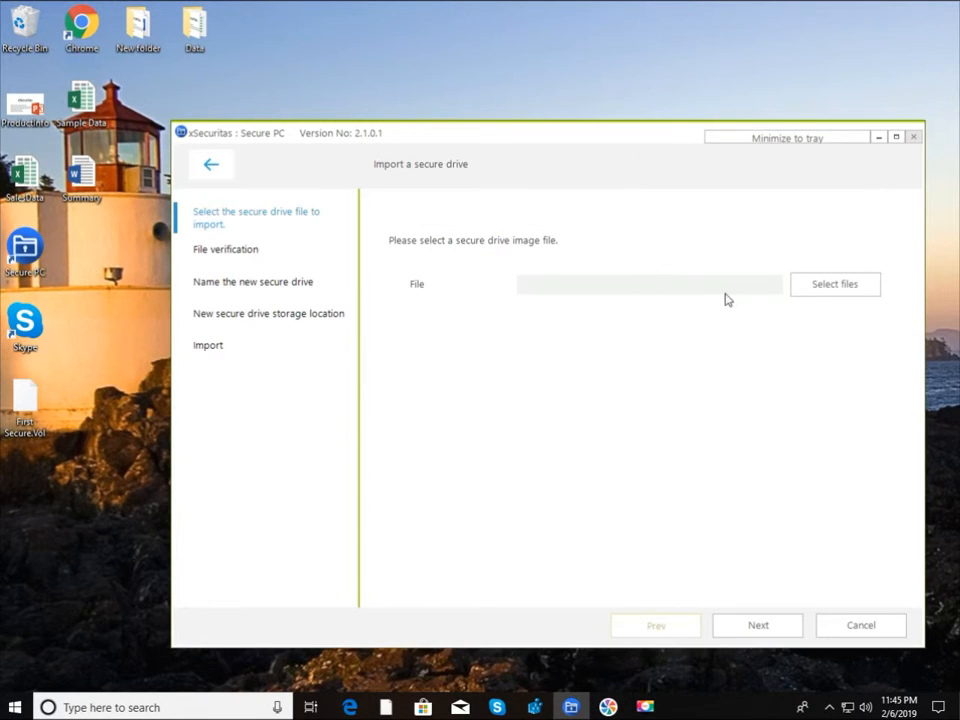
{"action": "left_click", "coordinate": [835, 290]}
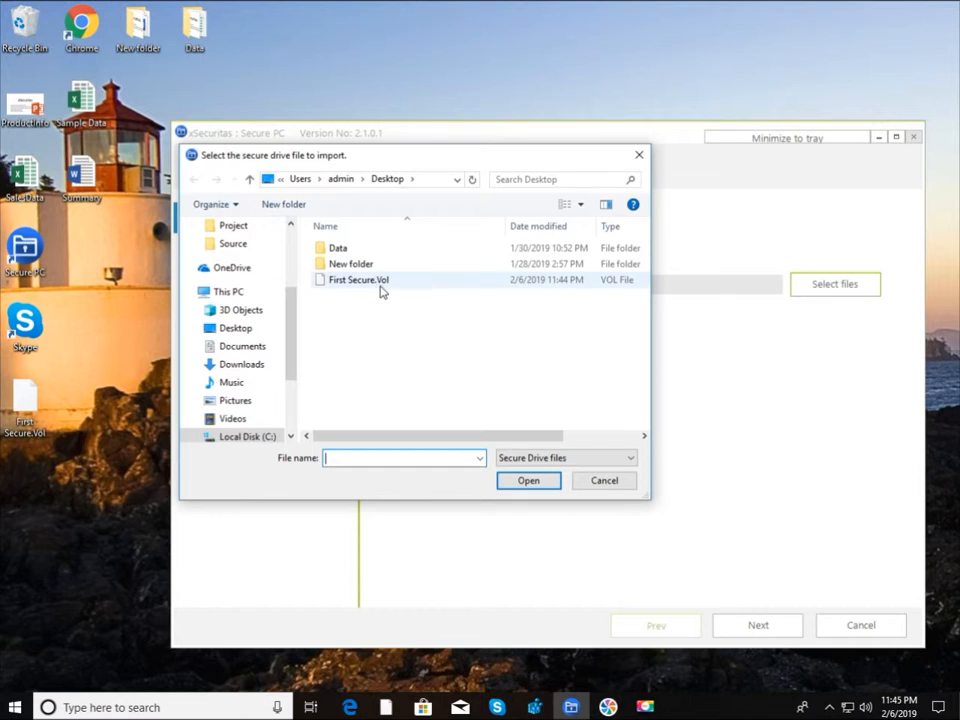
{"action": "double_click", "coordinate": [377, 284]}
{"action": "left_click", "coordinate": [746, 624]}
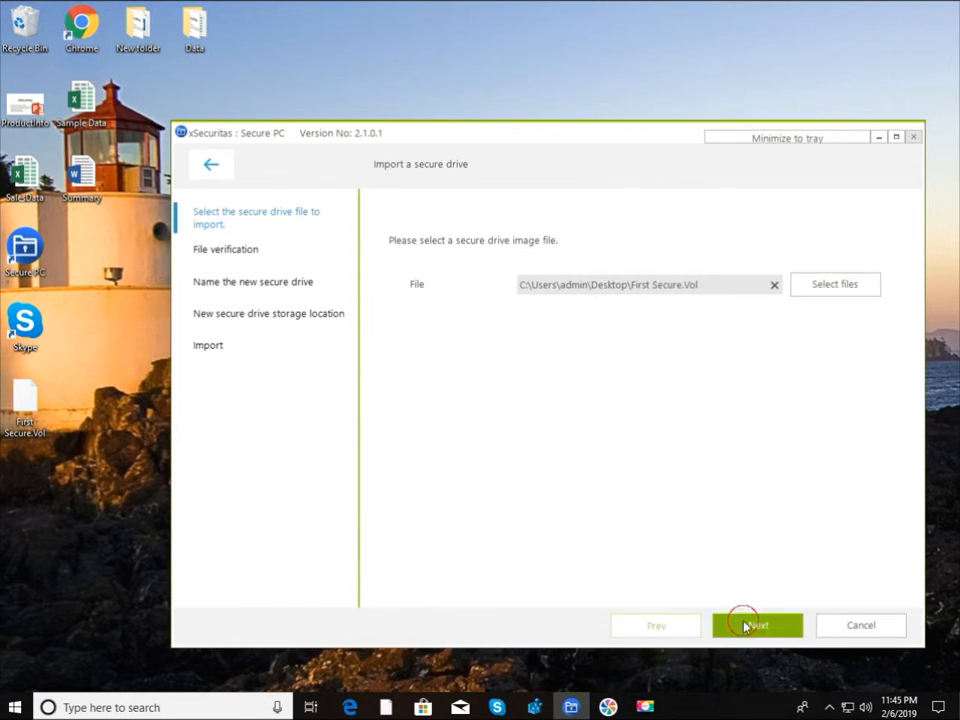
{"action": "left_click", "coordinate": [750, 625]}
Step: Name the imported drive 'Copy of First' and store it on local disk C:
{"action": "left_click", "coordinate": [562, 298]}
{"action": "type", "text": "Copy of Fi"}
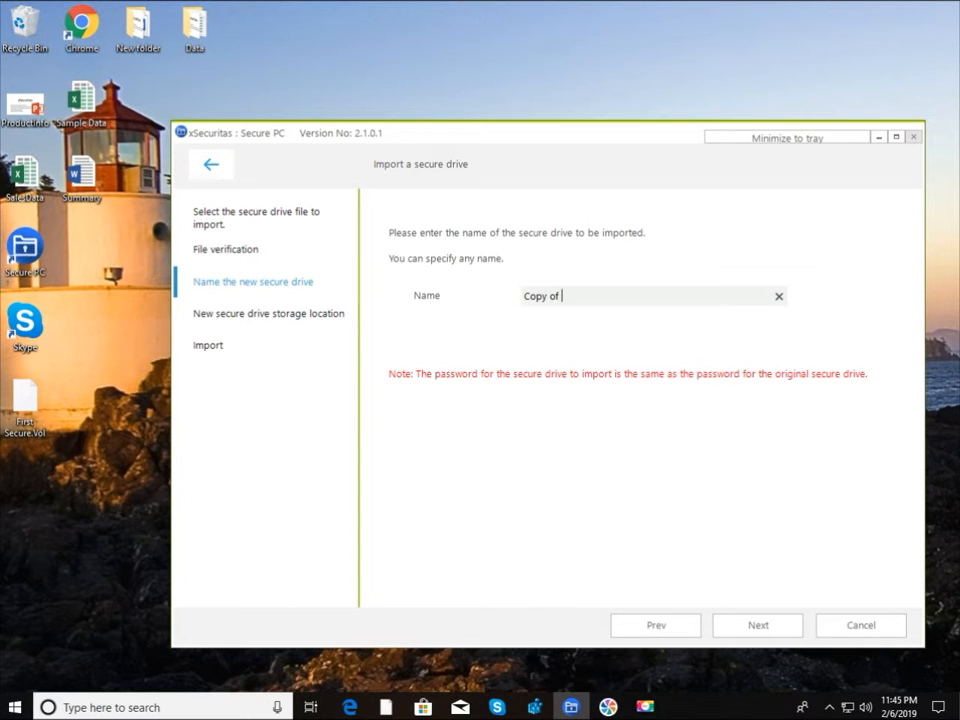
{"action": "type", "text": "rst"}
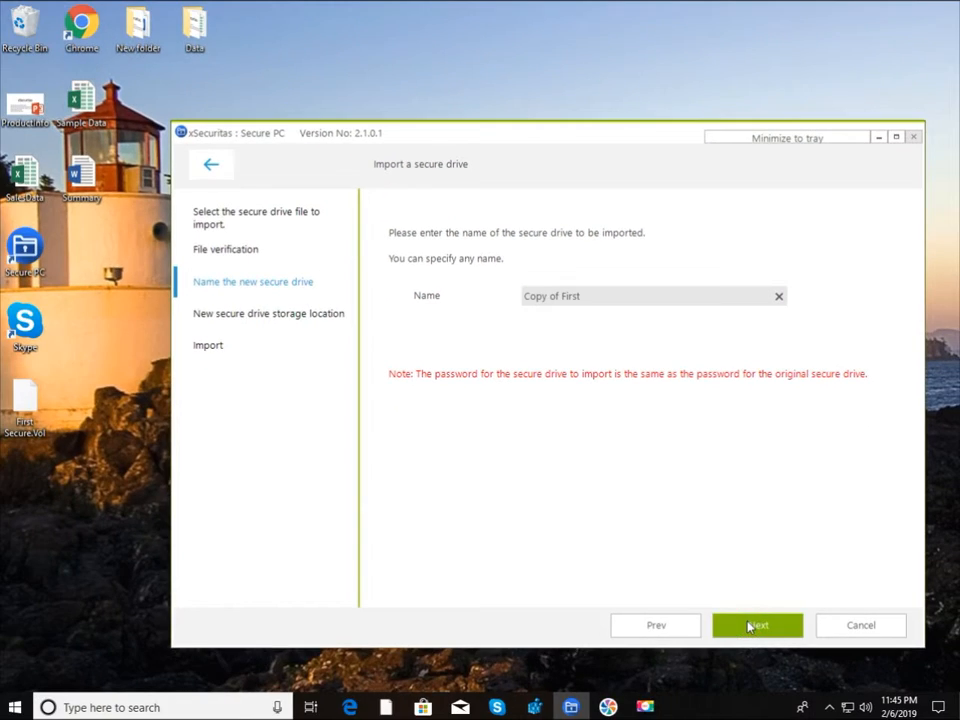
{"action": "left_click", "coordinate": [750, 625]}
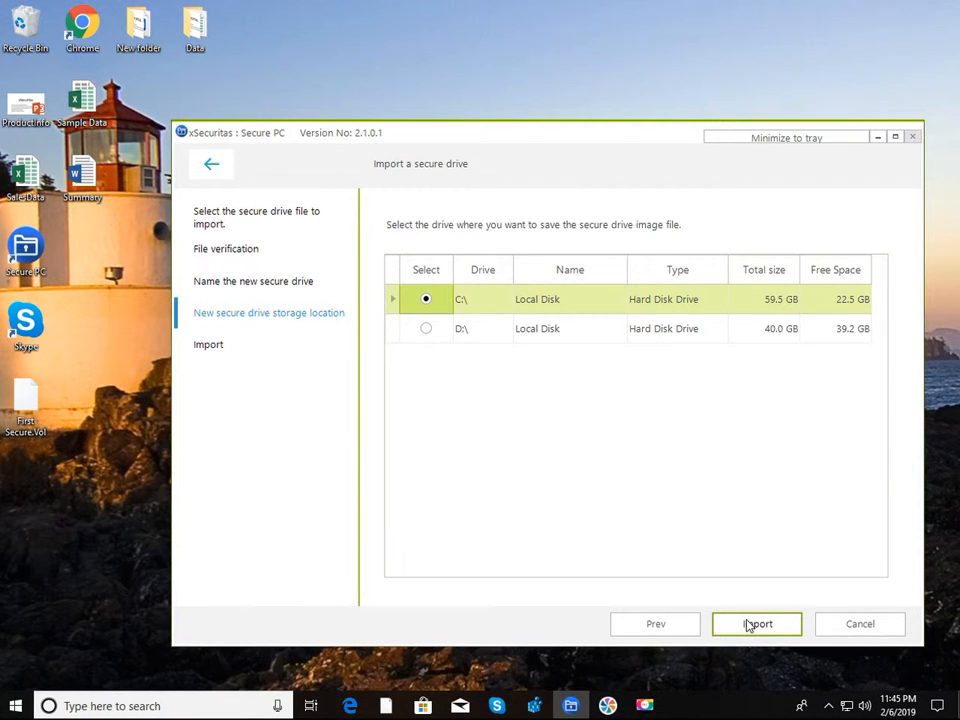
{"action": "left_click", "coordinate": [750, 626]}
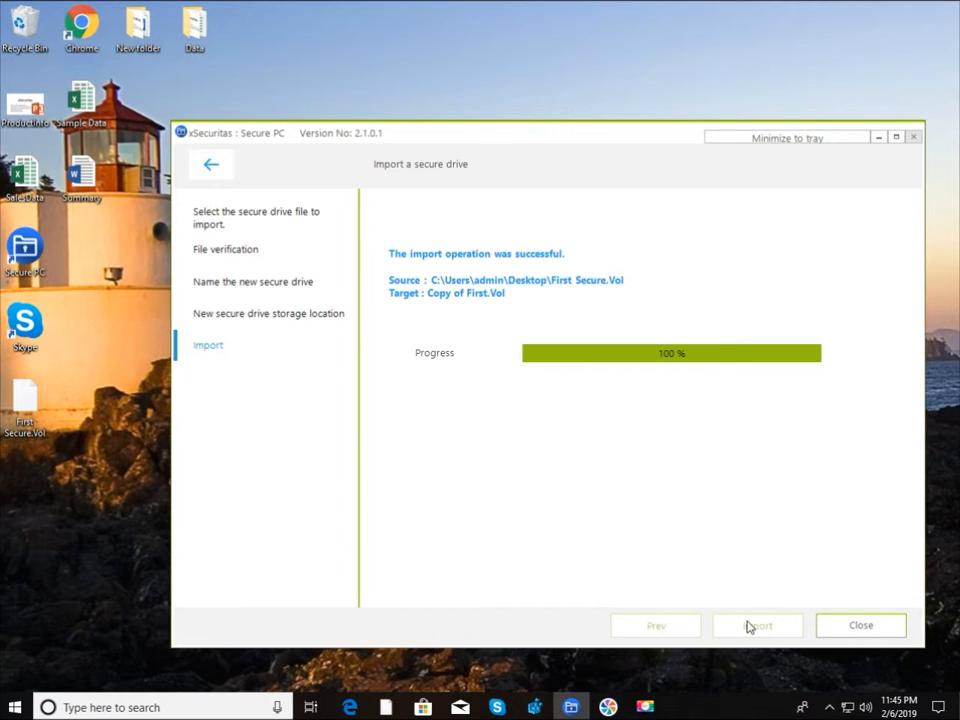
{"action": "left_click", "coordinate": [845, 626]}
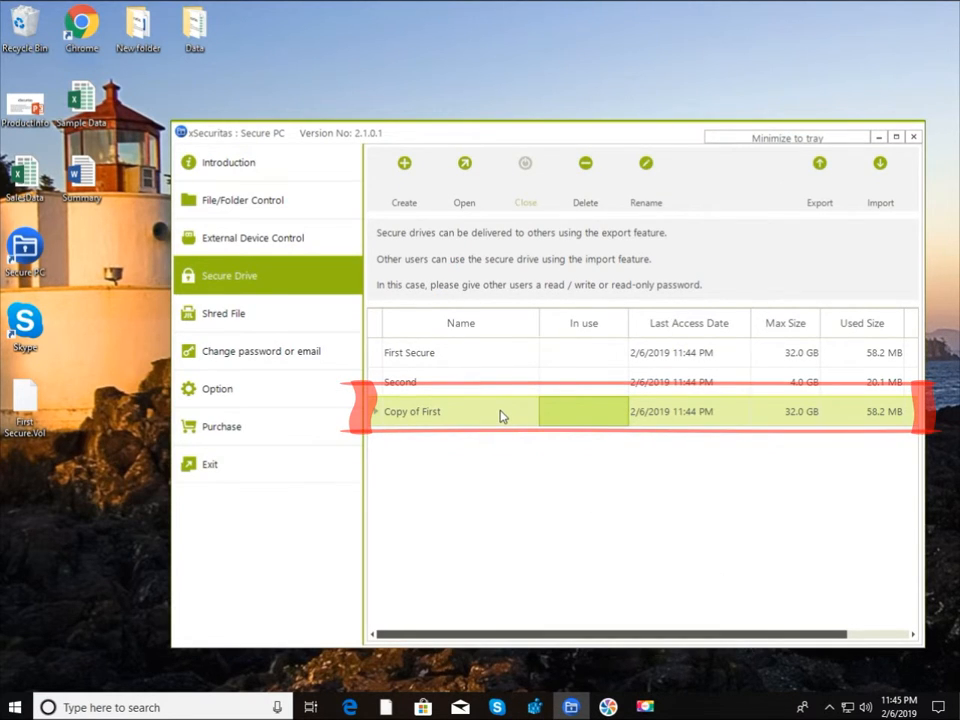
Step: Unlock Copy of First with its password so it mounts as F:, then start renaming Second
{"action": "left_click", "coordinate": [470, 200]}
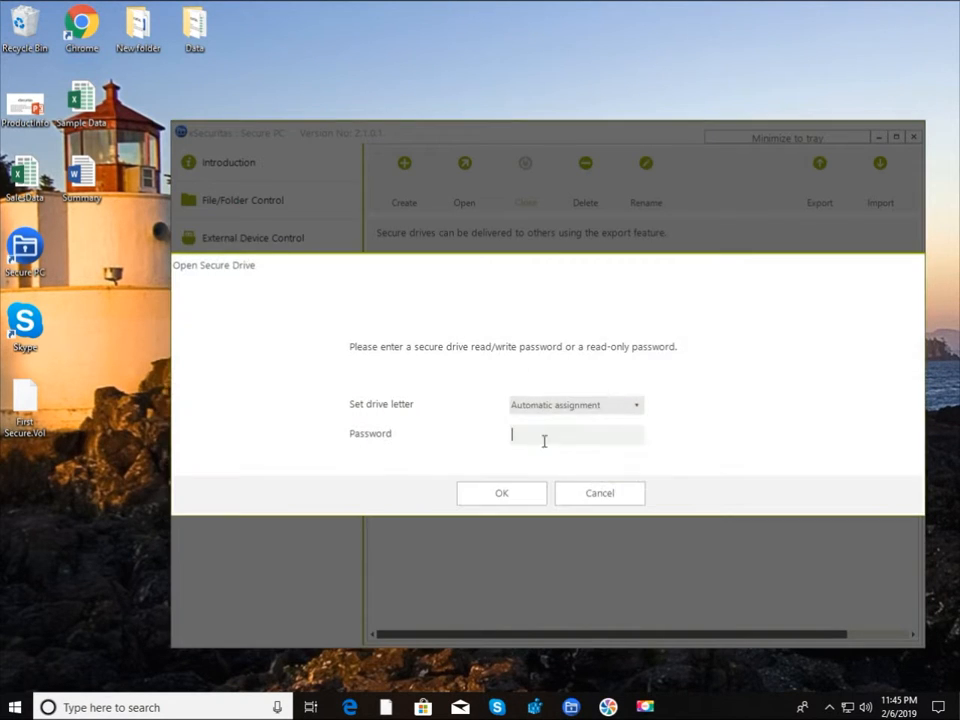
{"action": "left_click", "coordinate": [538, 438]}
{"action": "type", "text": "*****"}
{"action": "key", "text": "Return"}
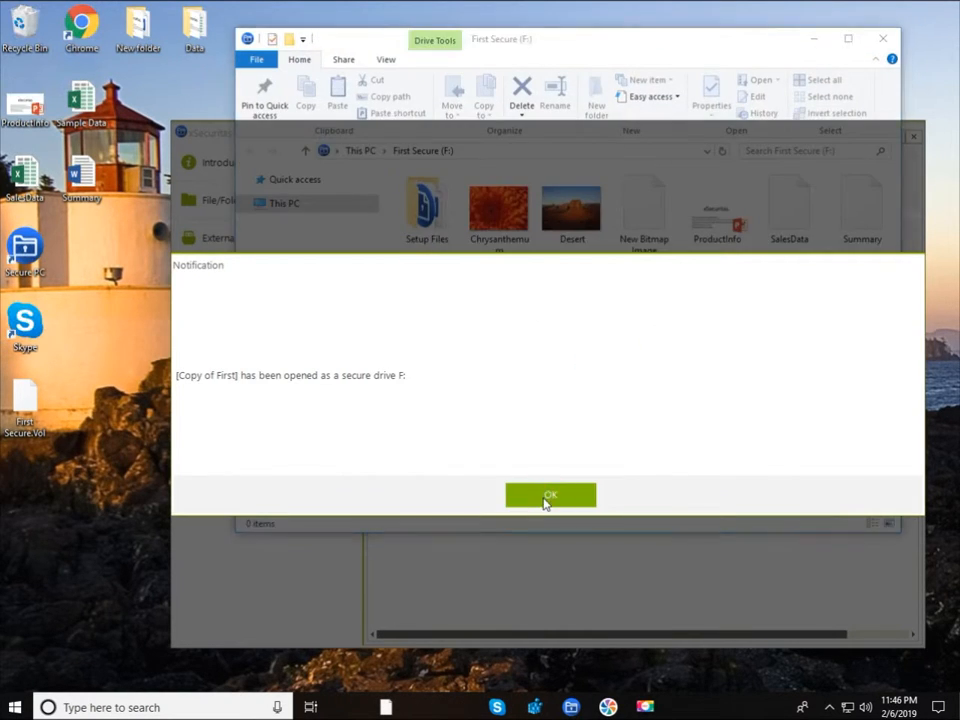
{"action": "left_click", "coordinate": [548, 496]}
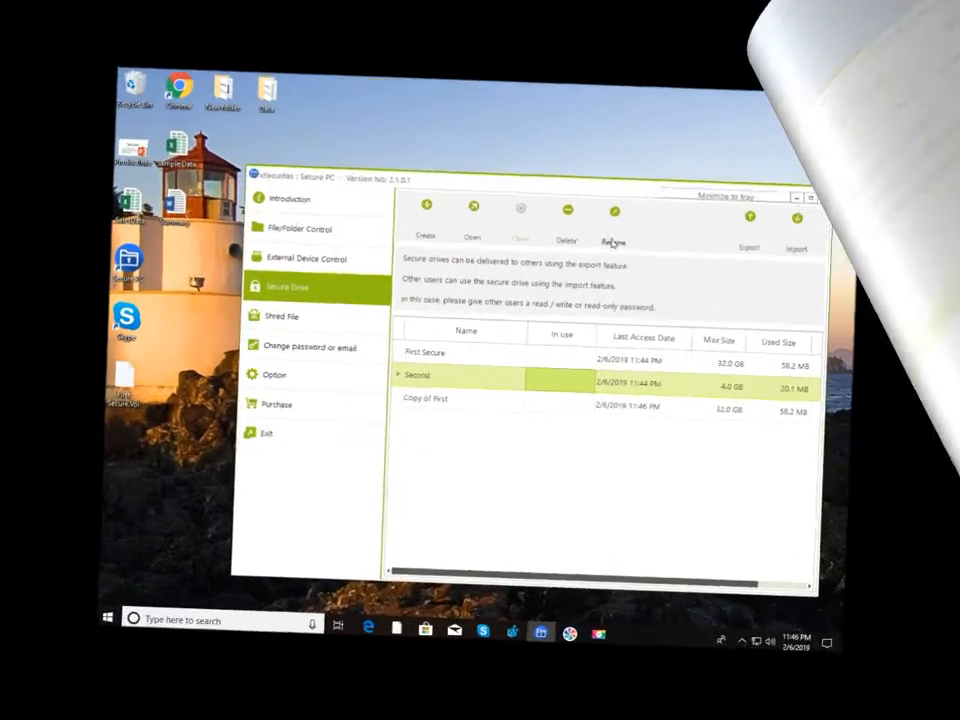
{"action": "left_click", "coordinate": [645, 200]}
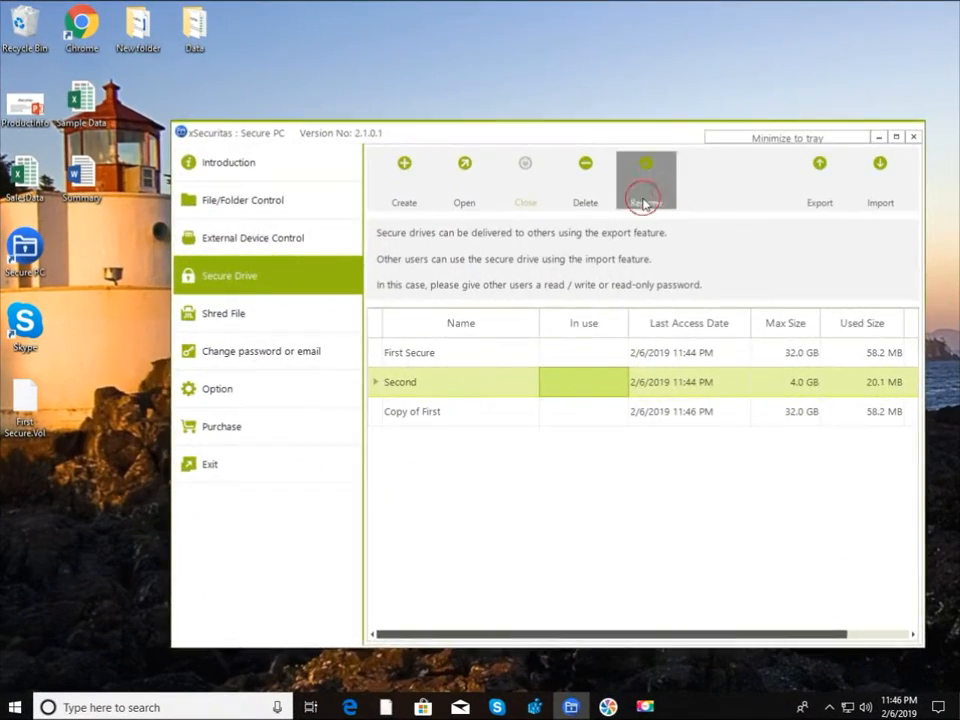
Step: Enter 'Second Secure' as the Second drive's new name, then delete Copy of First and confirm
{"action": "type", "text": "Second Secure"}
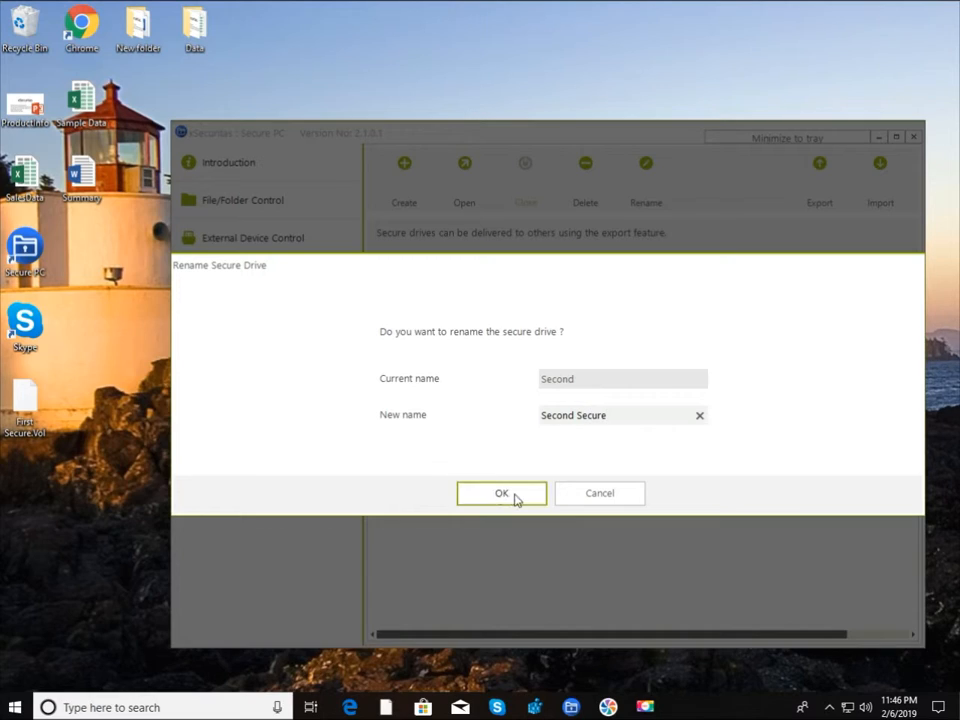
{"action": "left_click", "coordinate": [502, 494]}
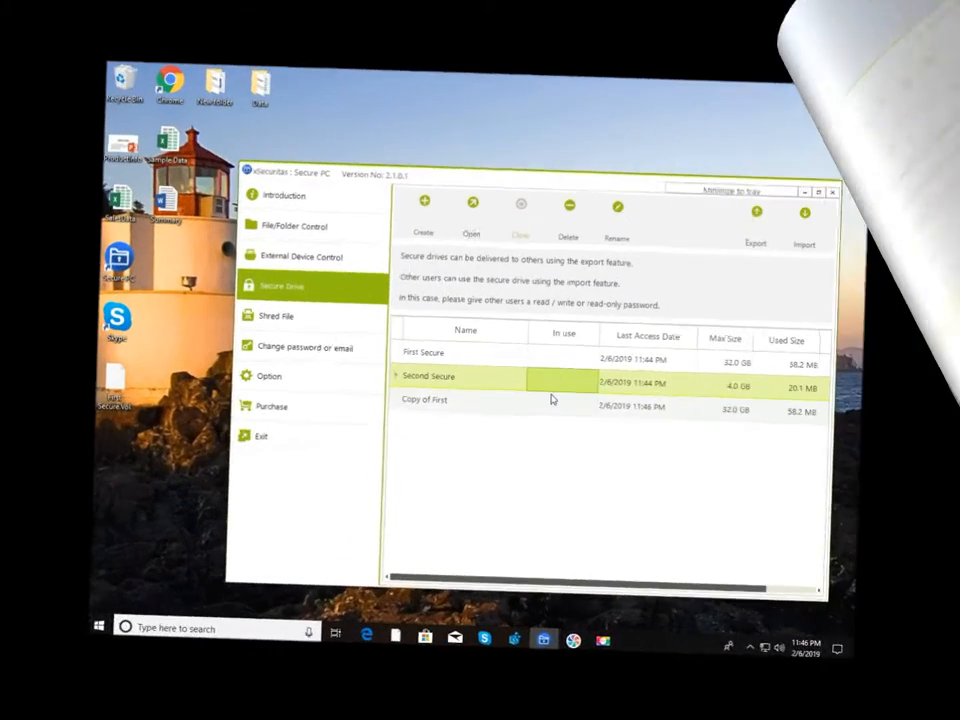
{"action": "left_click", "coordinate": [568, 406]}
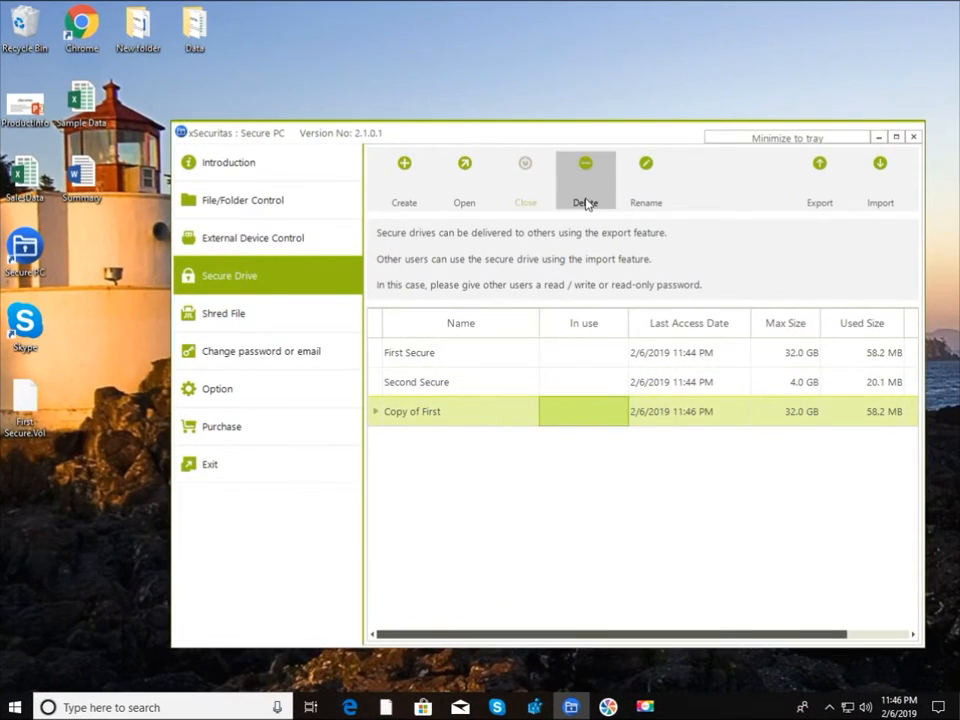
{"action": "left_click", "coordinate": [586, 203]}
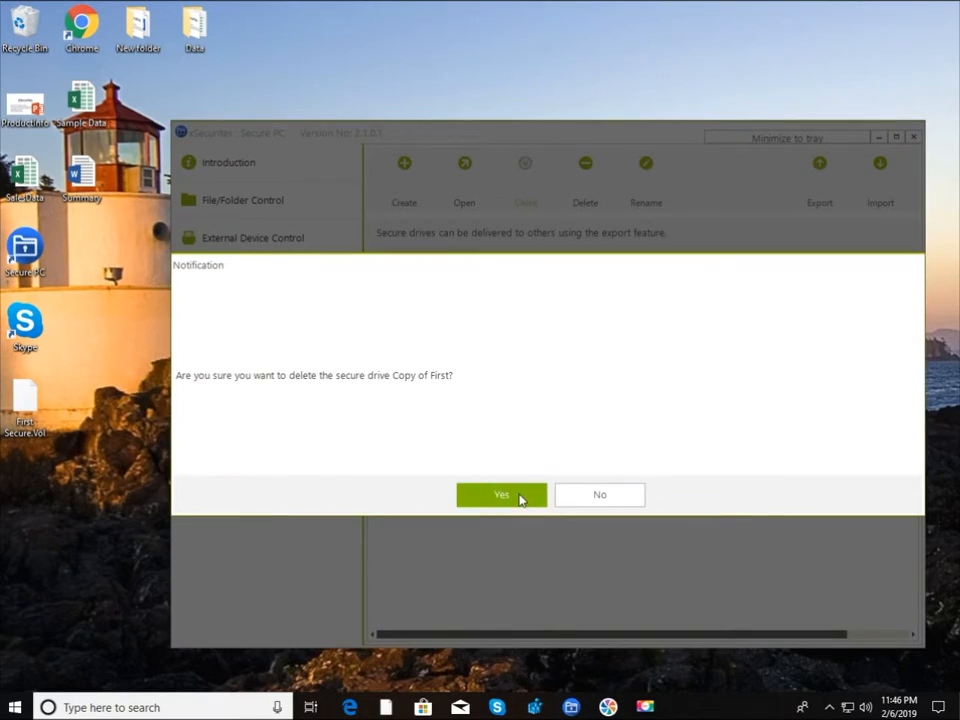
{"action": "left_click", "coordinate": [501, 495]}
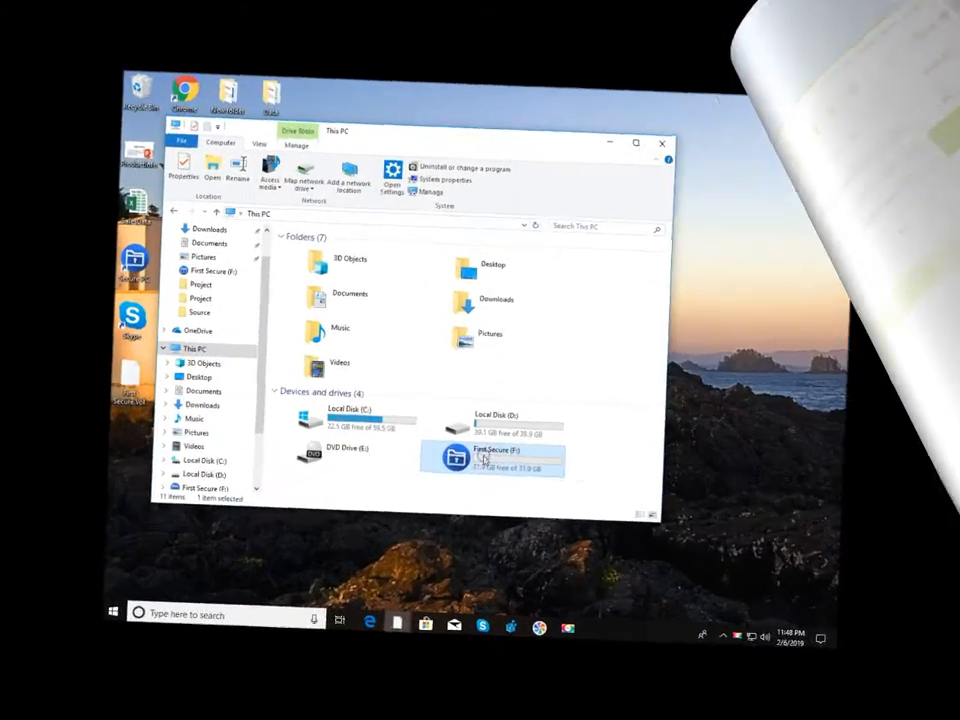
Step: Browse First Secure (F:), select the Desert picture, then close the secure drive and confirm
{"action": "double_click", "coordinate": [479, 437]}
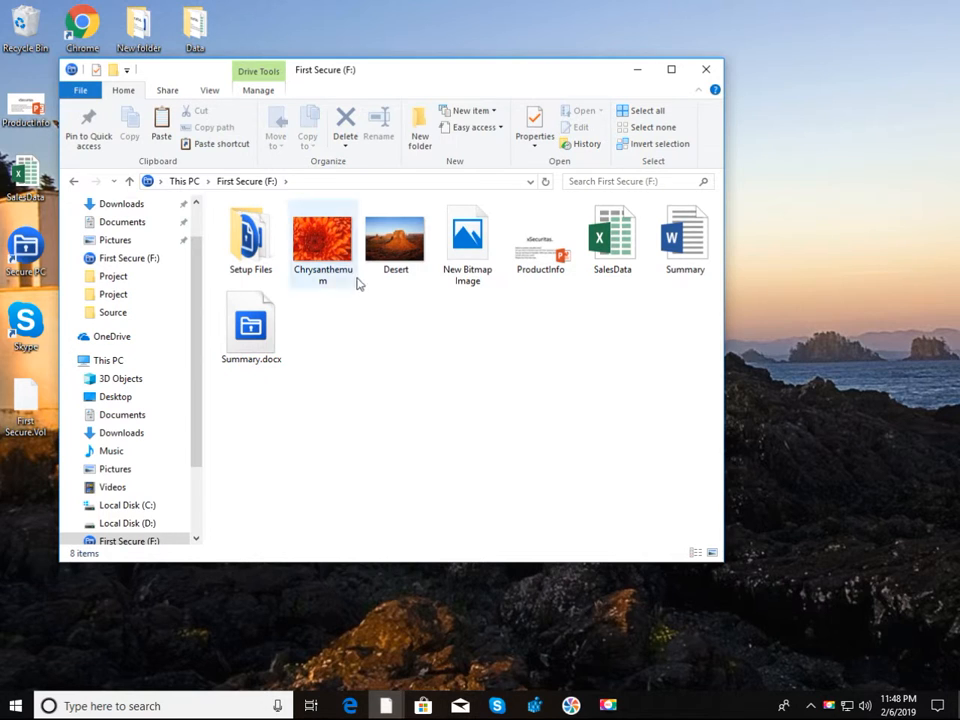
{"action": "left_click", "coordinate": [395, 240]}
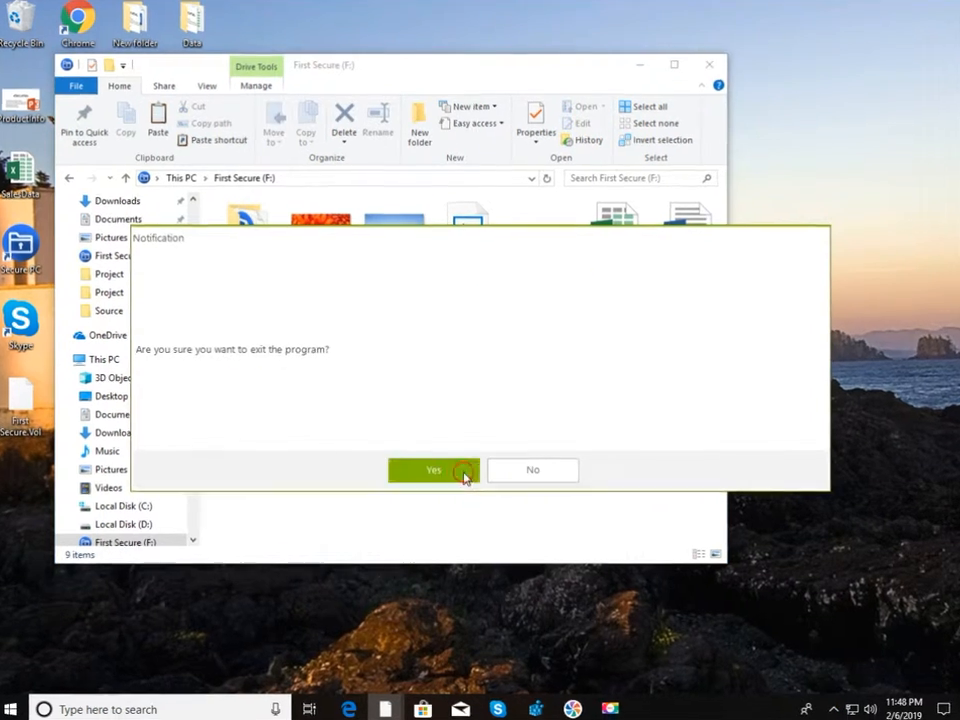
{"action": "left_click", "coordinate": [465, 476]}
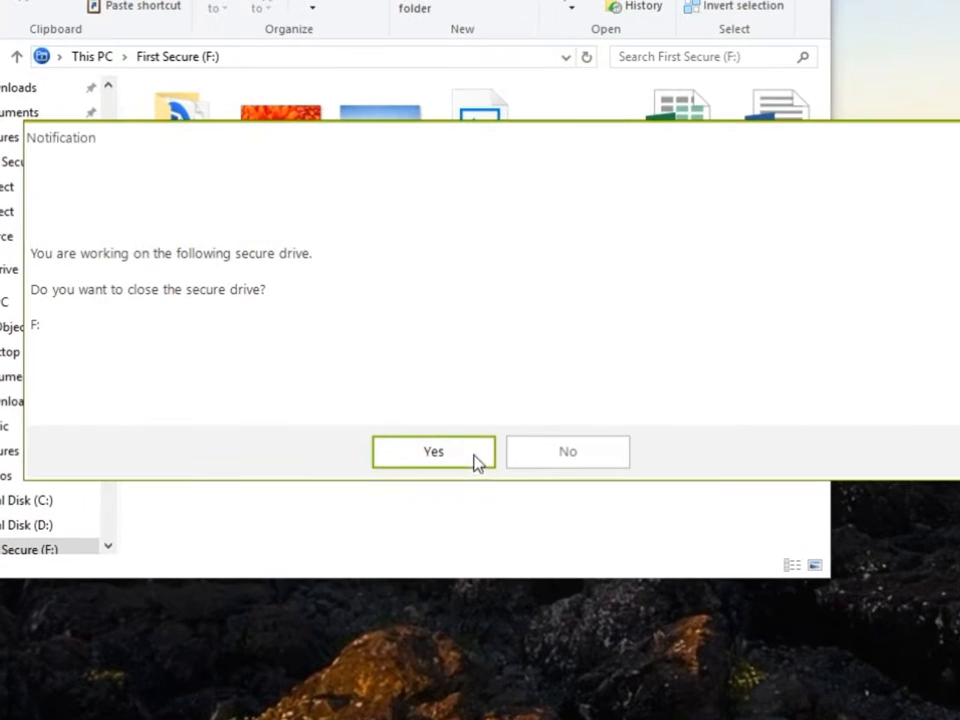
{"action": "left_click", "coordinate": [436, 466]}
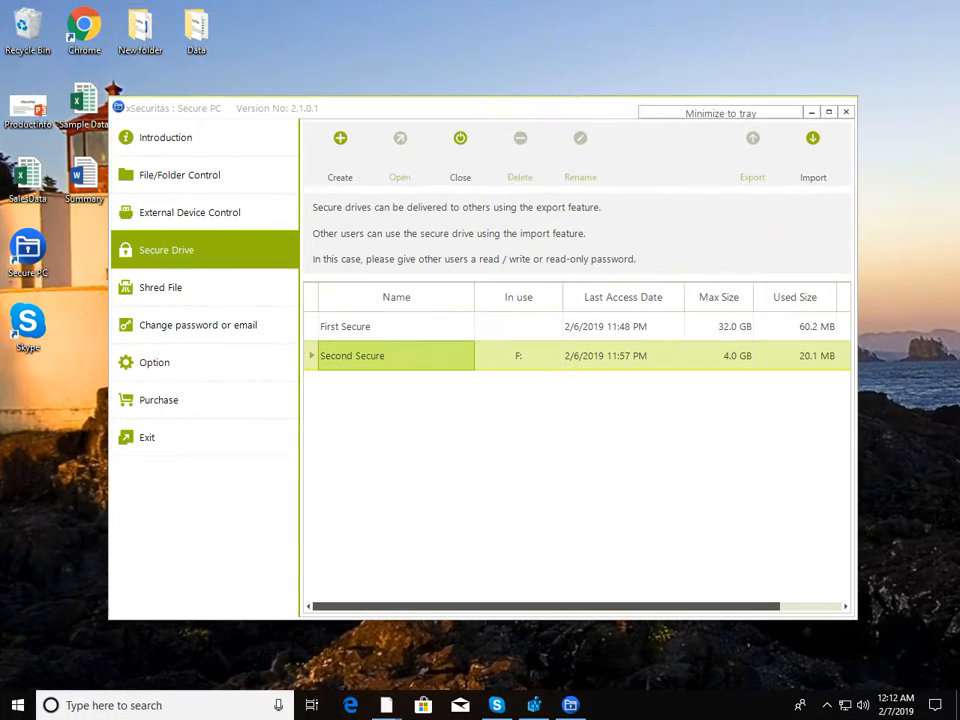